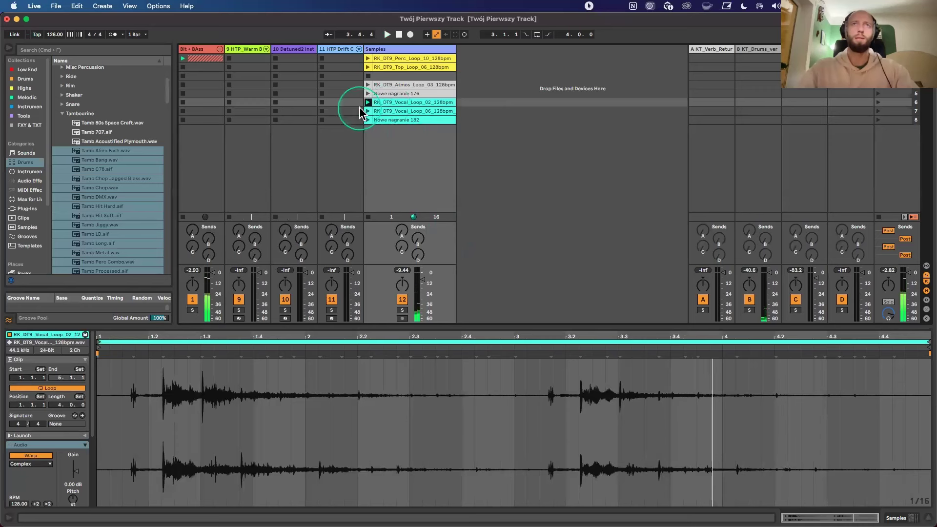
- Launch the RK_DT9_Vocal_Loop_06 clip in the Samples track and show its waveform and clip settings
{"action": "left_click", "coordinate": [368, 111]}
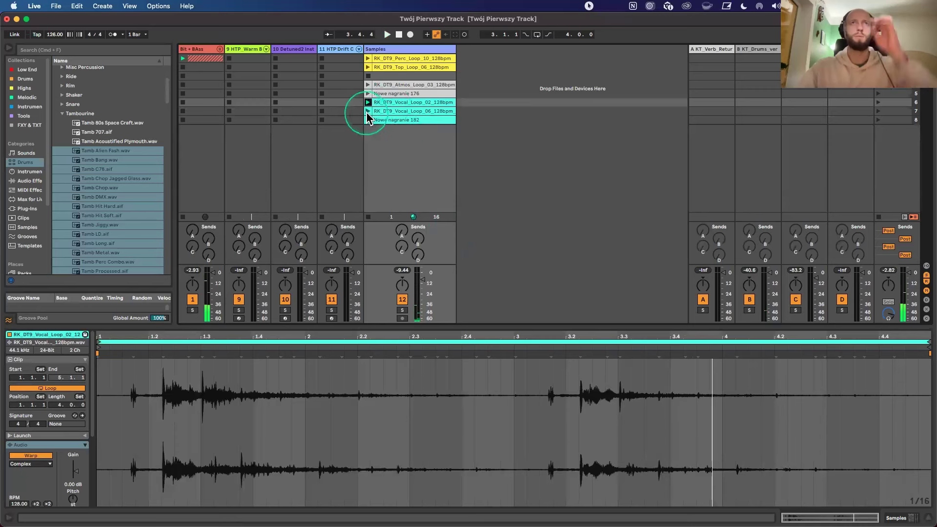
{"action": "left_click", "coordinate": [412, 112]}
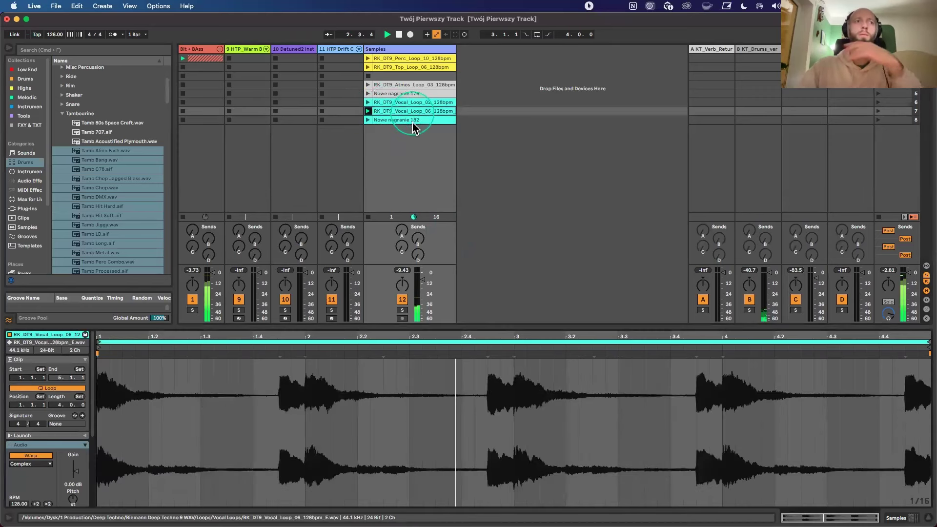
{"action": "left_click", "coordinate": [405, 338]}
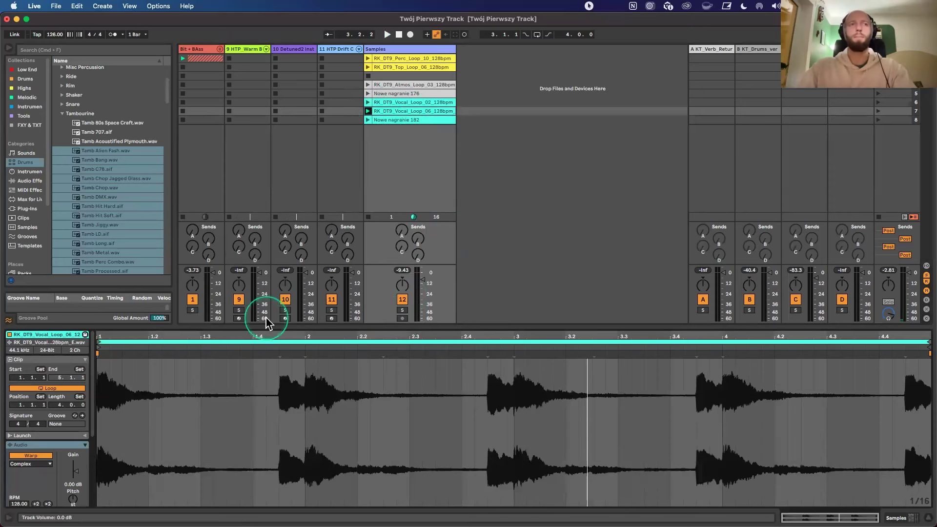
- Try transposing the vocal clip with its pitch control while the loop plays
{"action": "scroll", "coordinate": [67, 454], "scroll_direction": "down", "scroll_amount": 3}
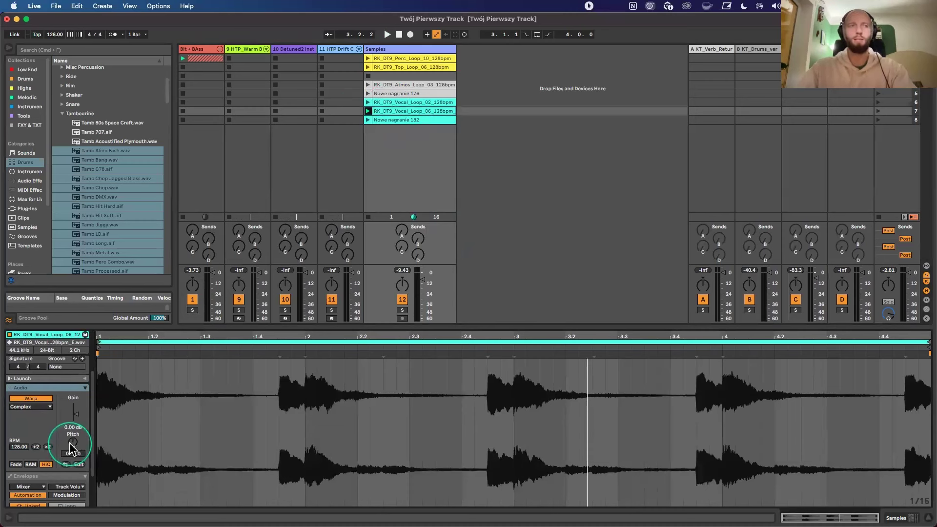
{"action": "key", "text": "space"}
{"action": "left_click_drag", "start_coordinate": [71, 442], "coordinate": [72, 442]}
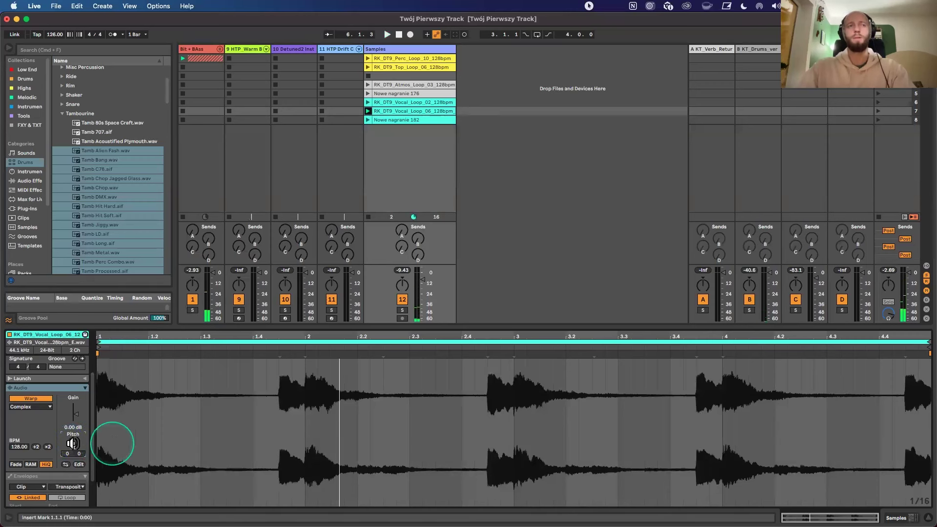
- Set the vocal clip's warp mode to Beats, preserving 1/16 with transient looping off and a transient envelope of 25
{"action": "left_click", "coordinate": [39, 408]}
{"action": "left_click", "coordinate": [26, 414]}
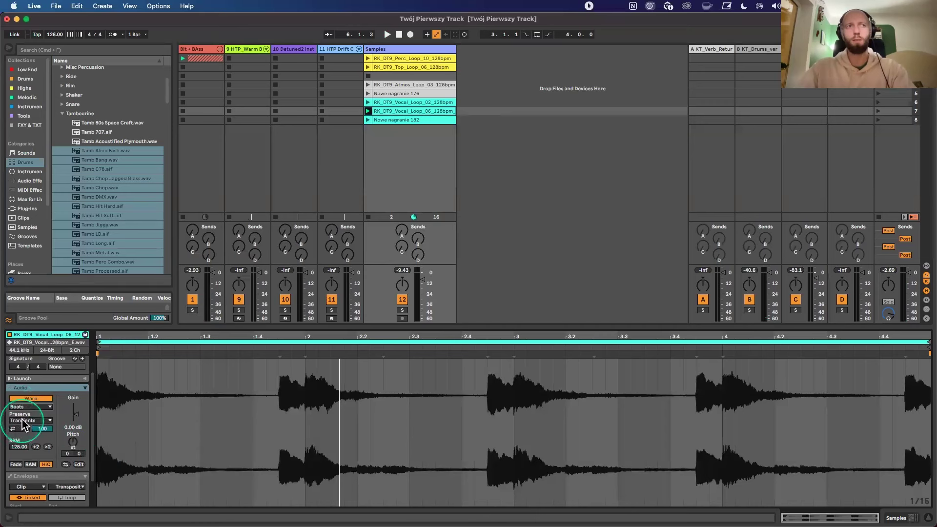
{"action": "left_click", "coordinate": [23, 420]}
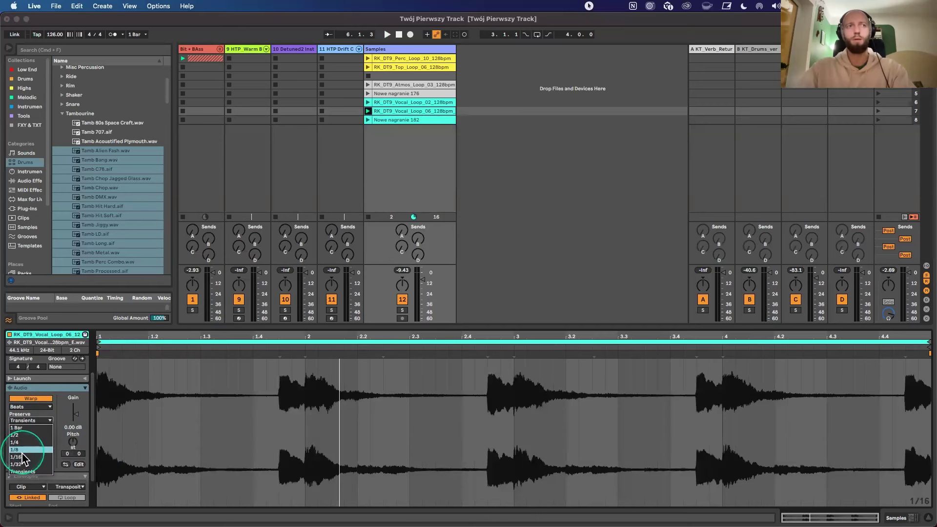
{"action": "left_click", "coordinate": [16, 457]}
{"action": "left_click", "coordinate": [26, 428]}
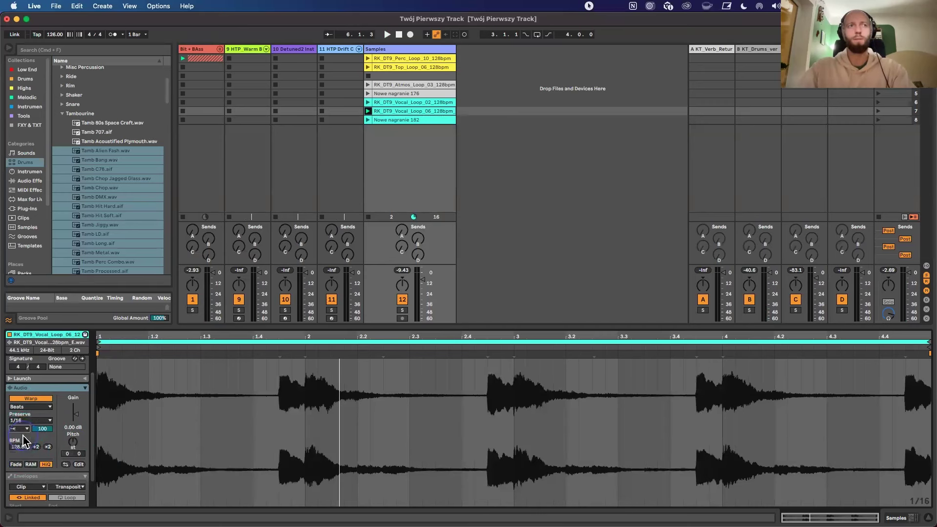
{"action": "left_click", "coordinate": [28, 413]}
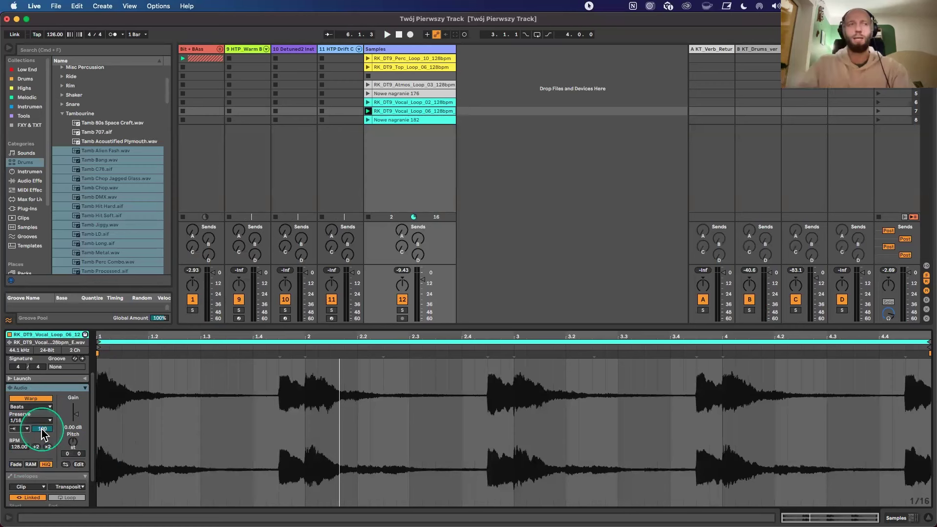
{"action": "key", "text": "space"}
{"action": "mouse_move", "coordinate": [42, 429]}
{"action": "left_mouse_down"}
{"action": "mouse_move", "coordinate": [42, 463]}
{"action": "mouse_move", "coordinate": [45, 427]}
{"action": "left_mouse_up"}
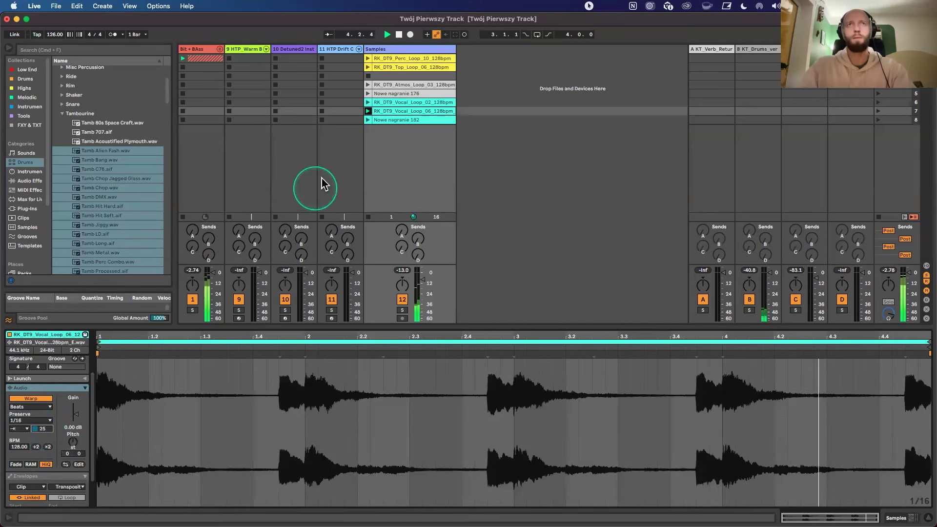
- Move the RK_DT9_Vocal_Loop_06 clip onto a new audio track of its own and rename that track VOC
{"action": "left_click_drag", "start_coordinate": [402, 110], "coordinate": [488, 60]}
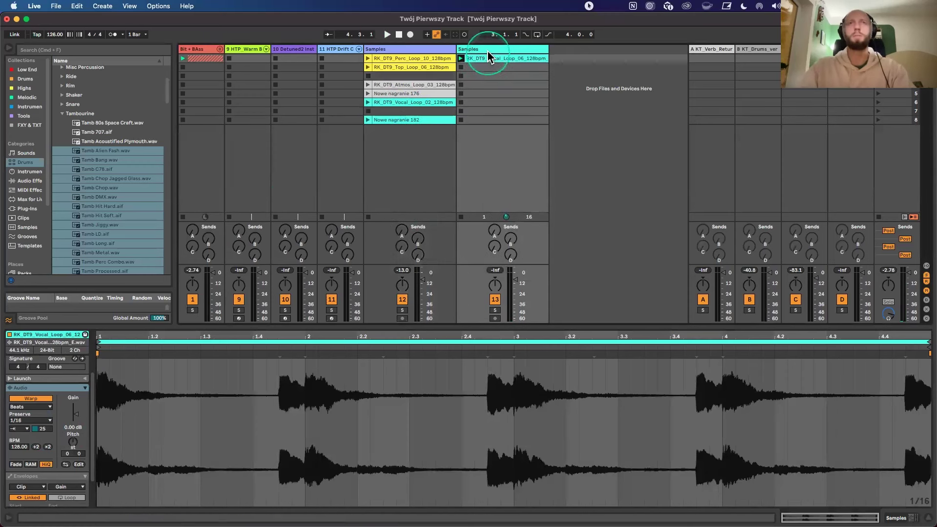
{"action": "left_click", "coordinate": [485, 50]}
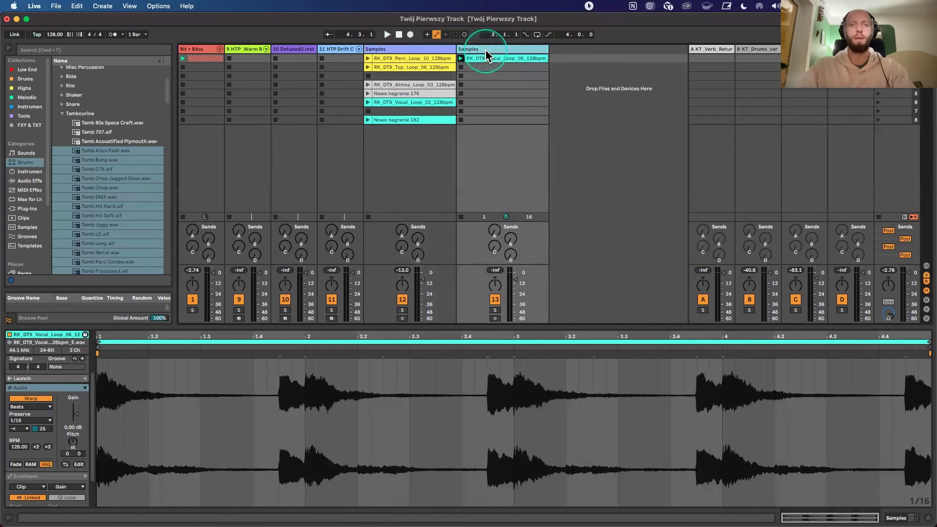
{"action": "key", "text": "Return"}
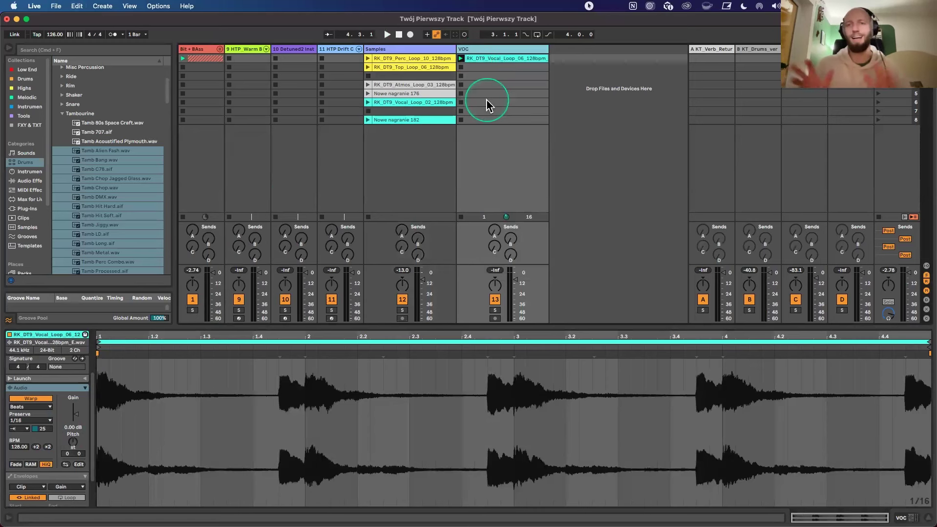
- Play the set with the vocal on its own track and show the VOC track's effect chain
{"action": "key", "text": "space"}
{"action": "left_click", "coordinate": [474, 50]}
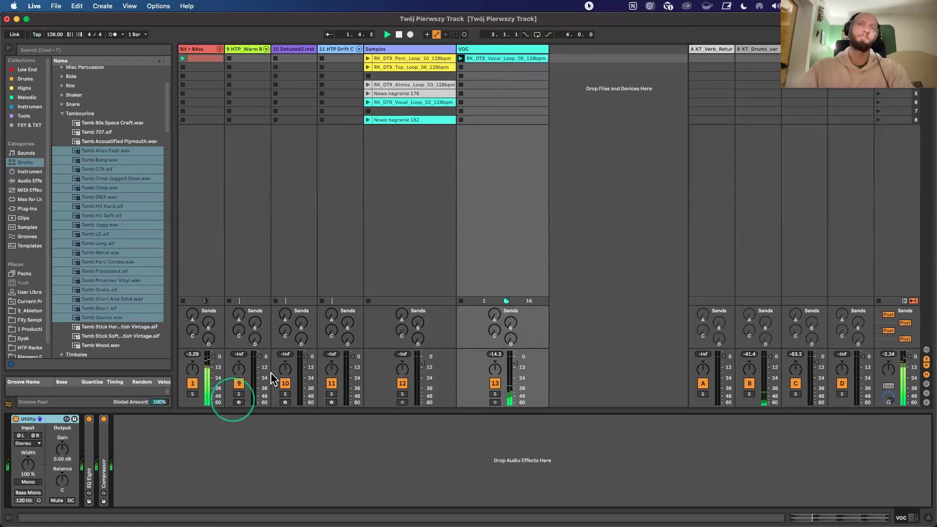
{"action": "double_click", "coordinate": [478, 58]}
{"action": "double_click", "coordinate": [478, 48]}
{"action": "key", "text": "space"}
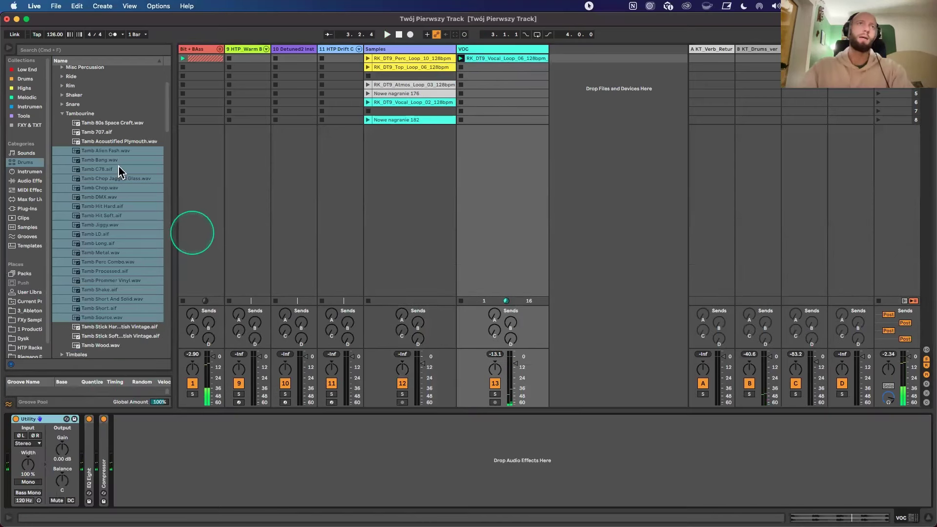
- Find Shifter among the Pitch & Modulation audio effects and add it to the end of the VOC track's effect chain
{"action": "left_click", "coordinate": [61, 113]}
{"action": "left_click", "coordinate": [61, 114]}
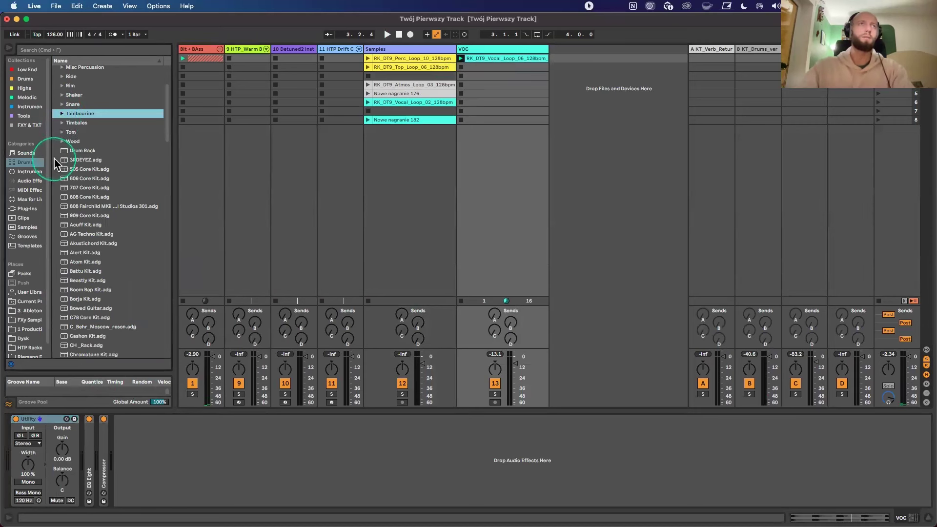
{"action": "left_click", "coordinate": [30, 180]}
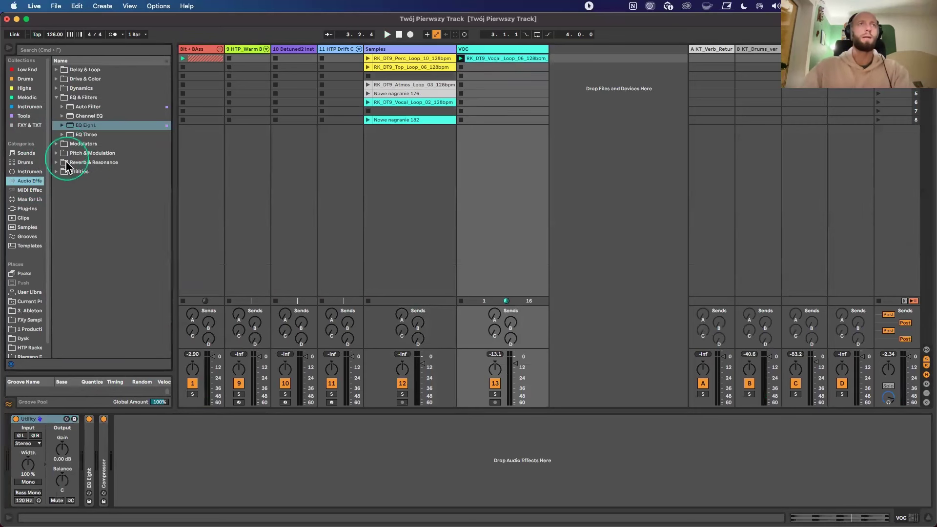
{"action": "left_click", "coordinate": [58, 154]}
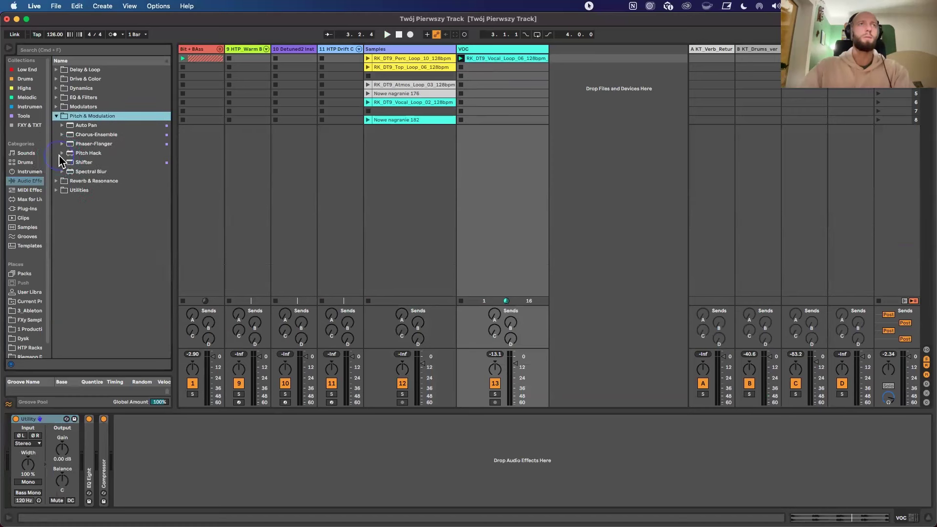
{"action": "left_click_drag", "start_coordinate": [73, 162], "coordinate": [161, 463]}
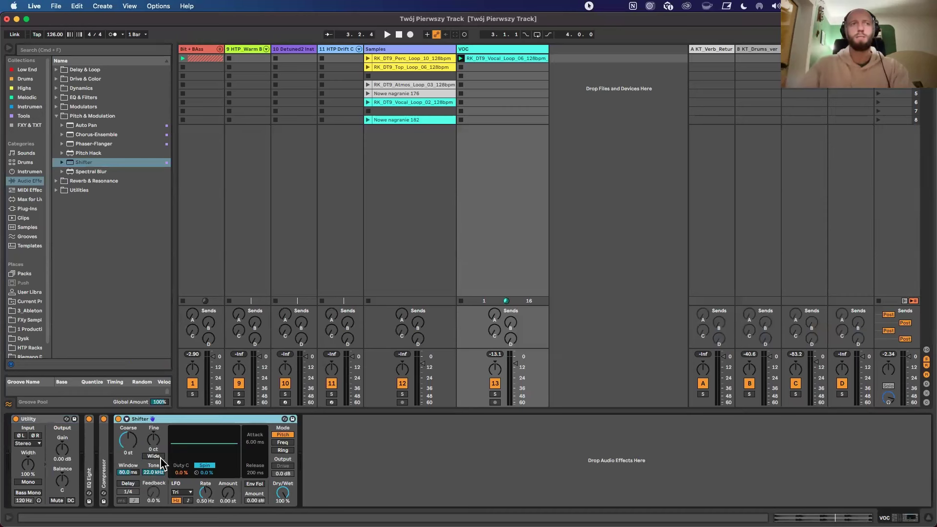
{"action": "left_click", "coordinate": [161, 463]}
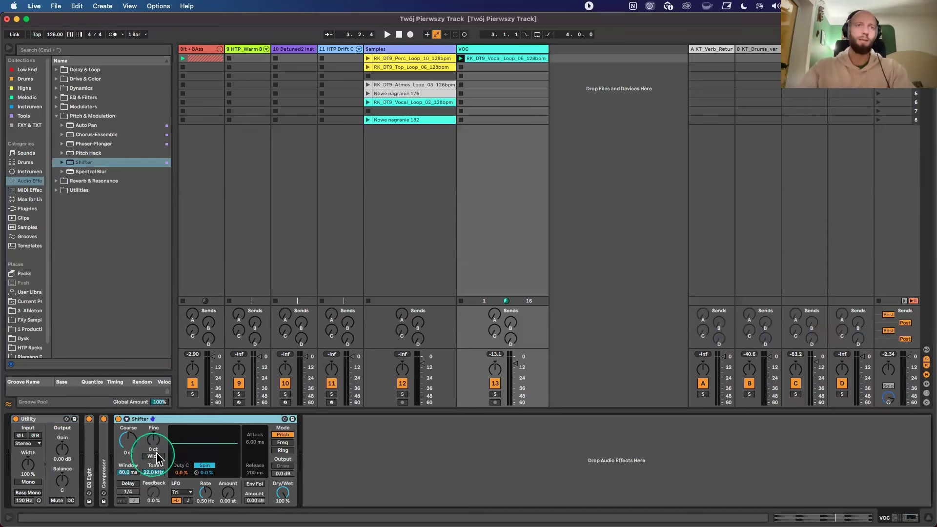
- Switch Shifter to Ring mode and sweep its Coarse frequency during playback, ending at 940 Hz
{"action": "left_click", "coordinate": [281, 450]}
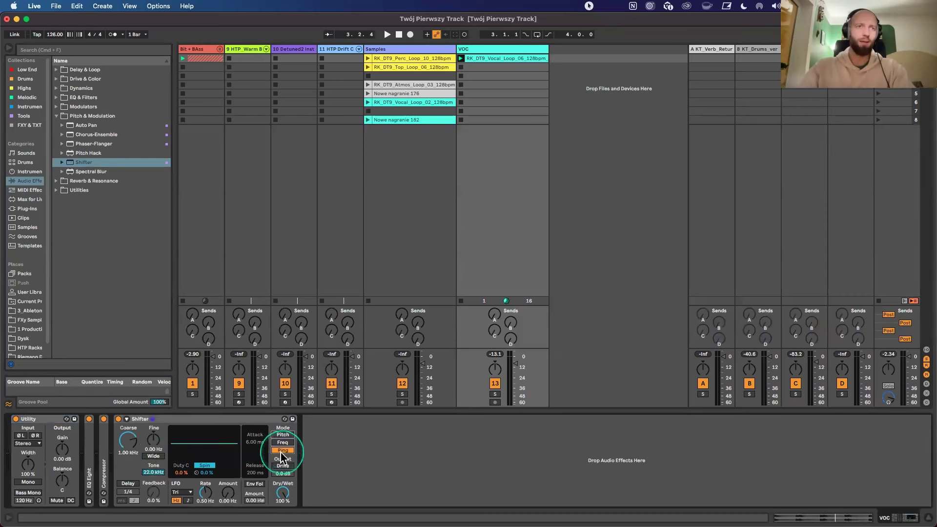
{"action": "left_click", "coordinate": [130, 444]}
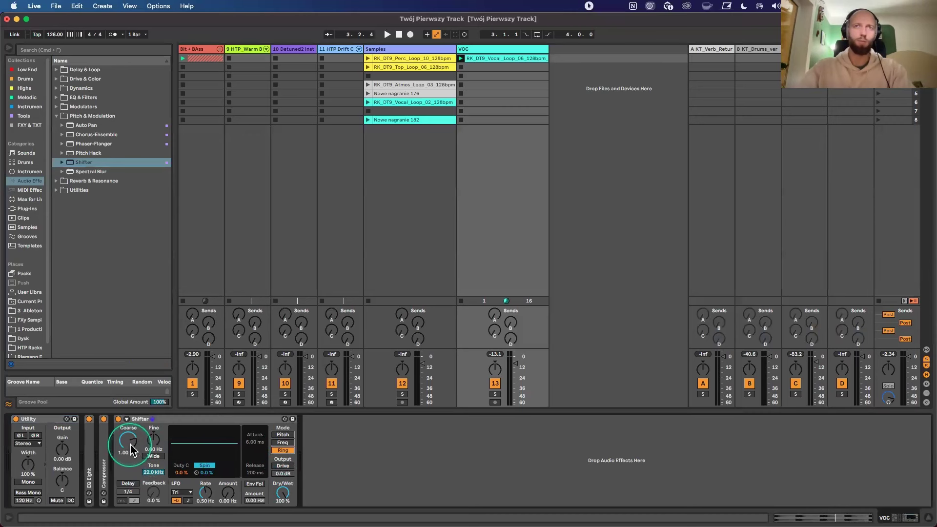
{"action": "key", "text": "space"}
{"action": "mouse_move", "coordinate": [130, 444]}
{"action": "left_mouse_down"}
{"action": "mouse_move", "coordinate": [130, 454]}
{"action": "mouse_move", "coordinate": [130, 440]}
{"action": "left_mouse_up"}
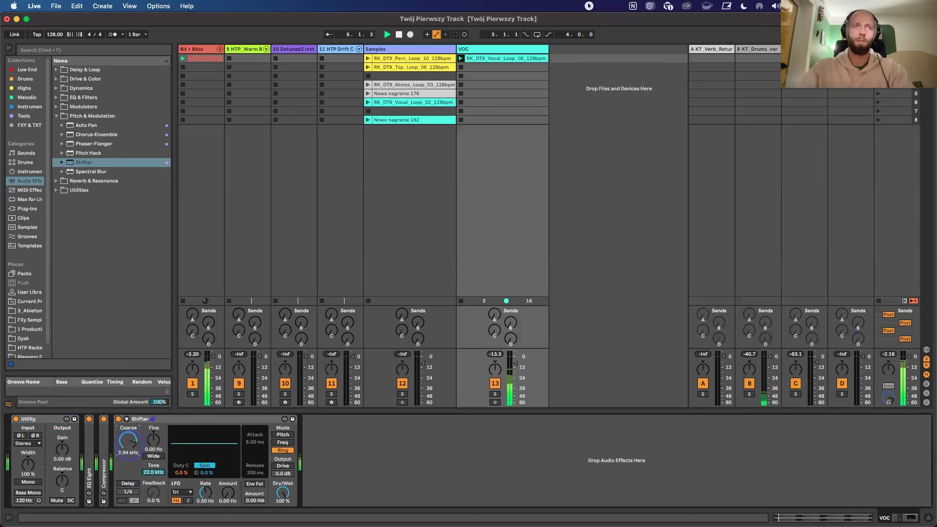
{"action": "left_click_drag", "start_coordinate": [128, 441], "coordinate": [128, 449]}
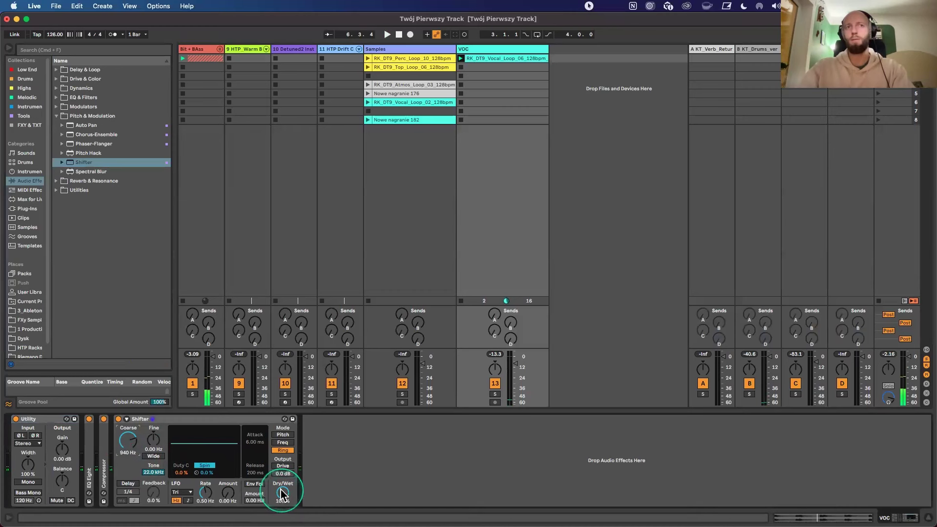
- Set Shifter's Coarse frequency to 1.45 kHz and lower its dry/wet mix to 17% while the loop plays
{"action": "left_click_drag", "start_coordinate": [281, 494], "coordinate": [281, 503]}
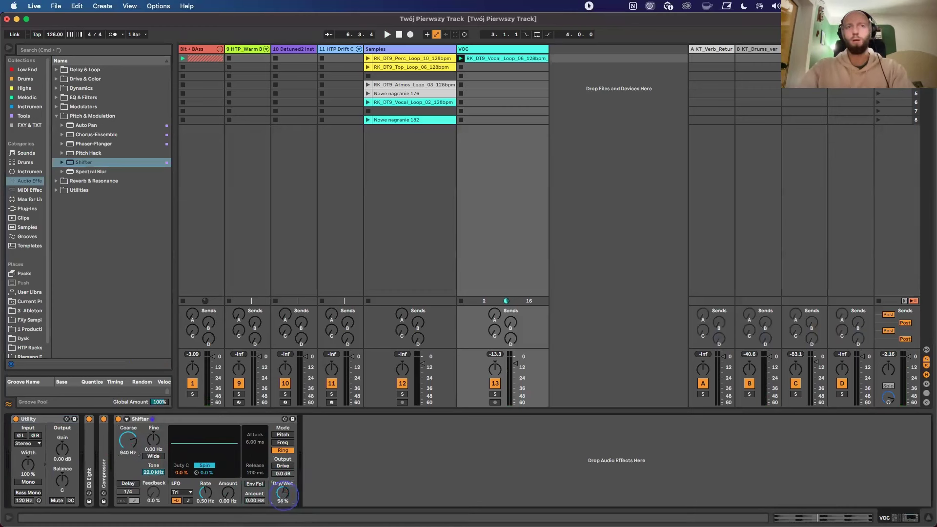
{"action": "key", "text": "space"}
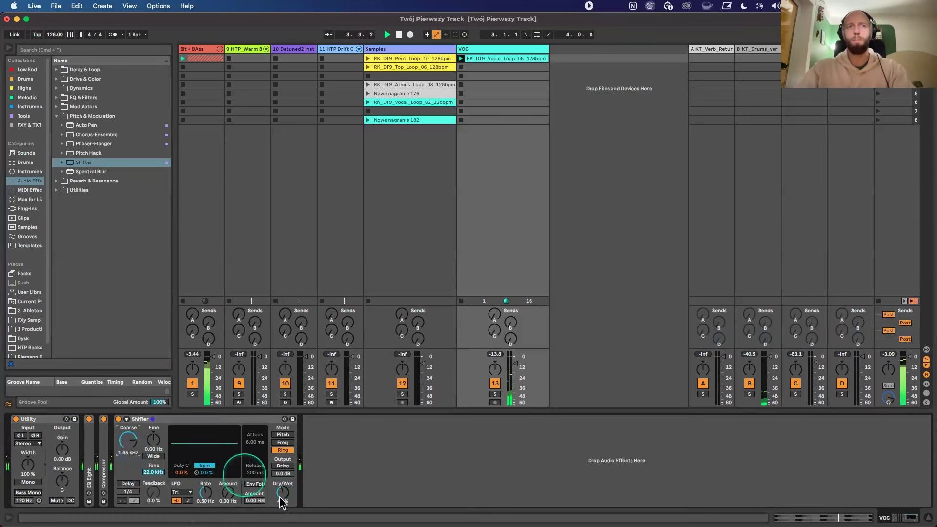
{"action": "left_click_drag", "start_coordinate": [282, 494], "coordinate": [282, 498]}
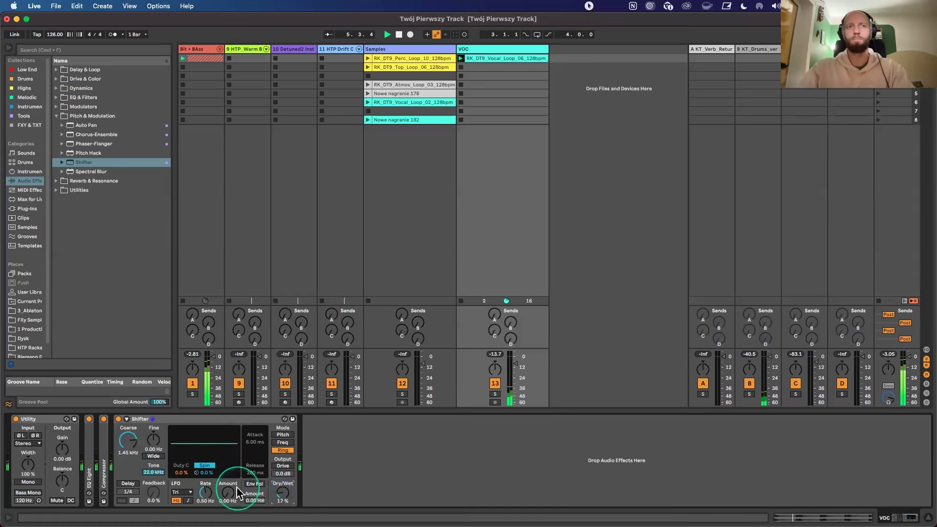
- Try Shifter's Freq mode with a Coarse frequency of 800 Hz and return to Ring mode
{"action": "left_click", "coordinate": [282, 442]}
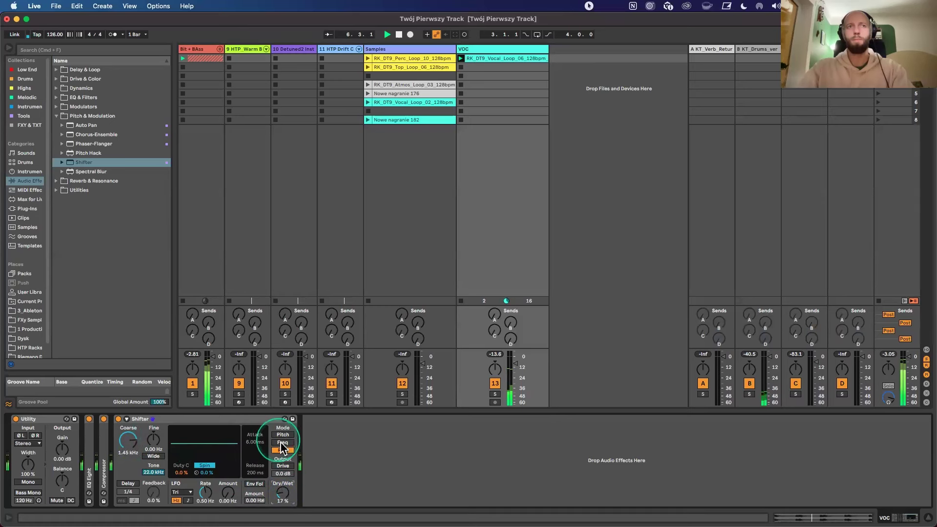
{"action": "left_click", "coordinate": [127, 440]}
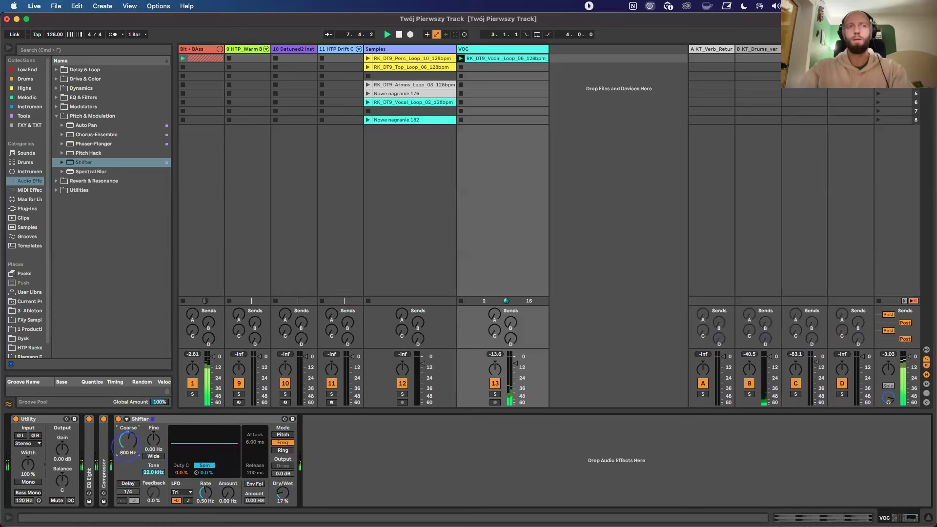
{"action": "left_click", "coordinate": [282, 449]}
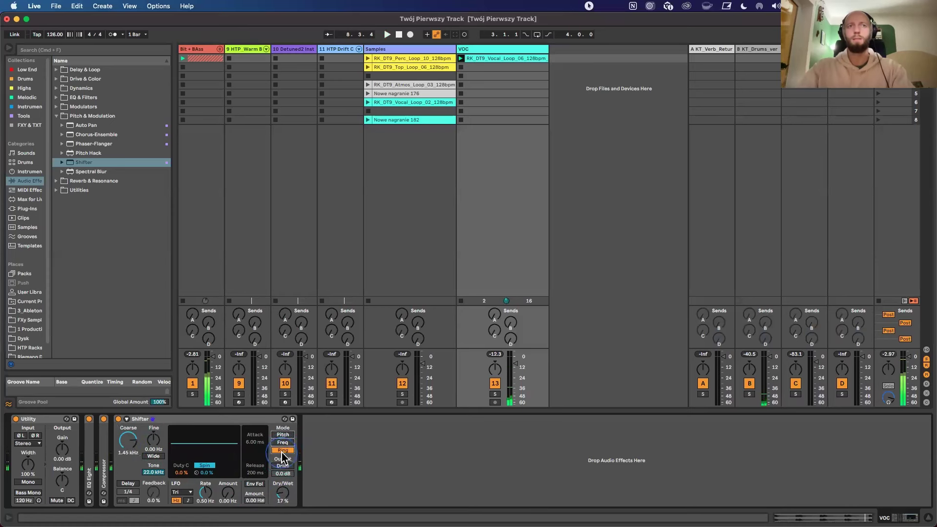
- Set Shifter's dry/wet mix to 18%
{"action": "left_click", "coordinate": [286, 495]}
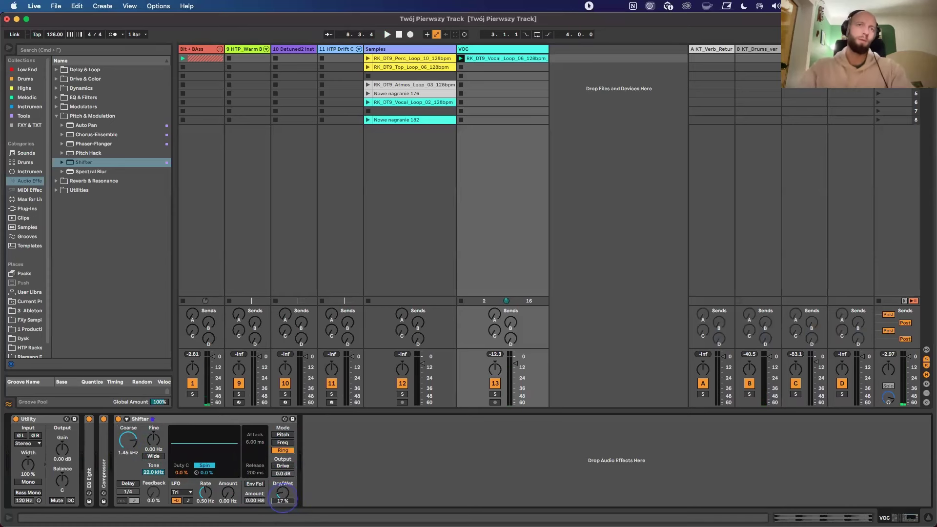
{"action": "left_click_drag", "start_coordinate": [283, 500], "coordinate": [284, 498]}
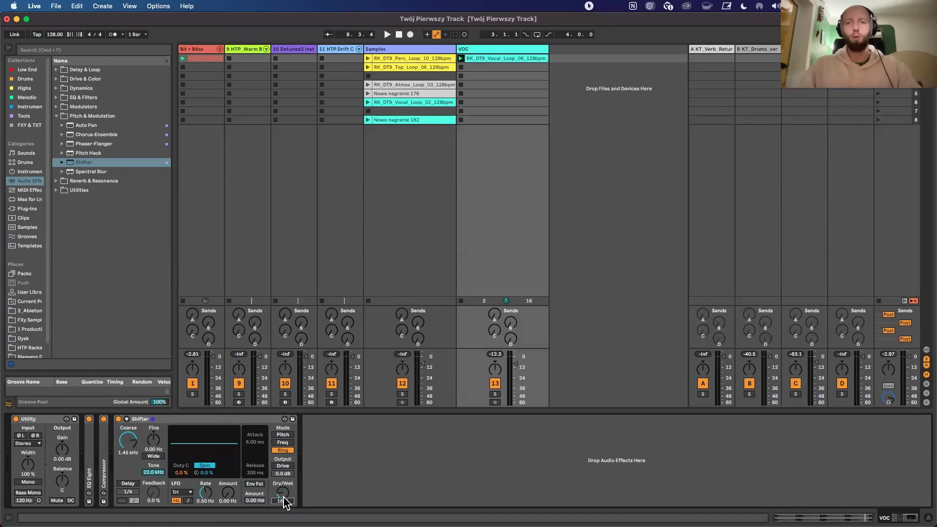
{"action": "left_click", "coordinate": [285, 502]}
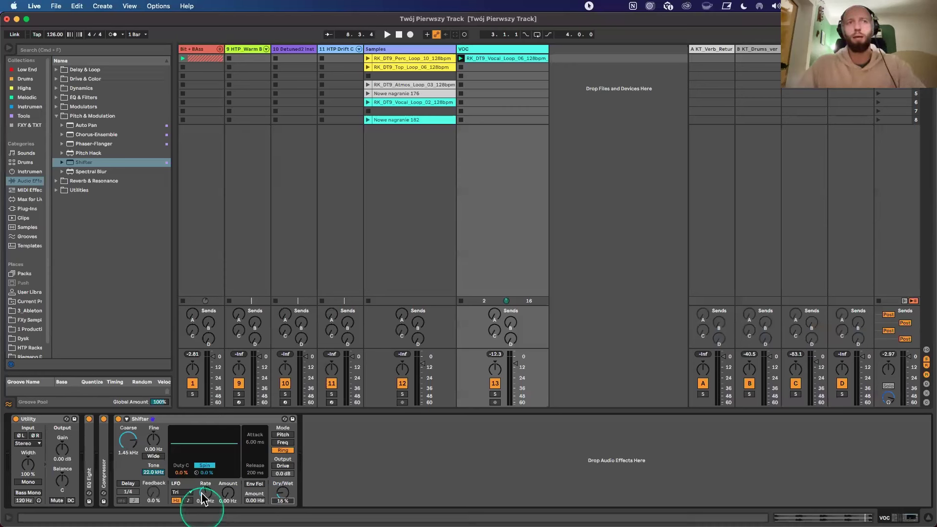
- Solo the VOC track and raise Shifter's dry/wet mix to 36% during playback
{"action": "left_click", "coordinate": [496, 394]}
{"action": "key", "text": "space"}
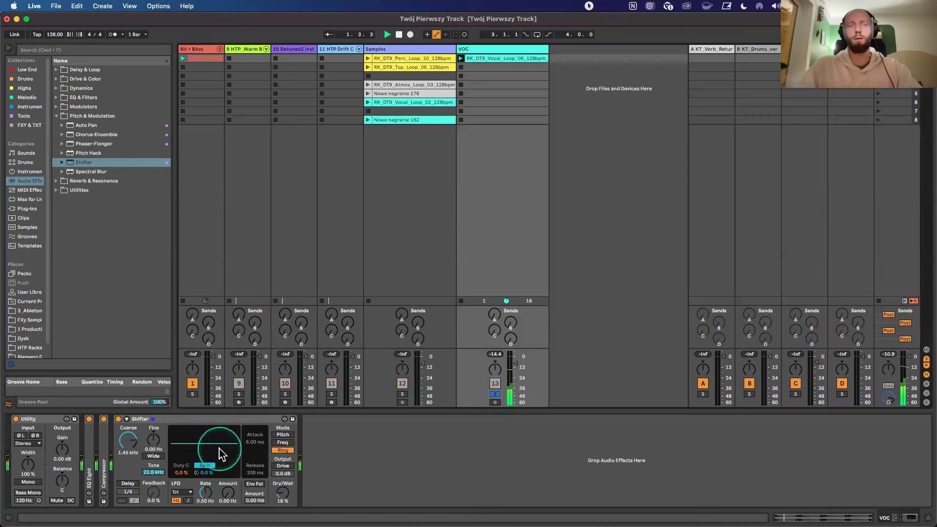
{"action": "left_click_drag", "start_coordinate": [280, 496], "coordinate": [280, 494]}
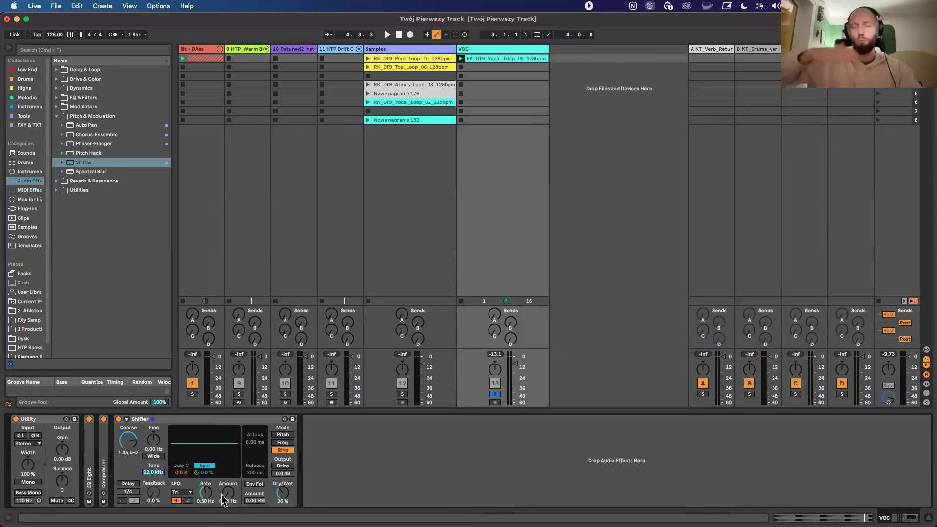
- Set Shifter's Coarse frequency to 1.63 kHz and add triangle LFO modulation with an Amount of 529 Hz
{"action": "left_click", "coordinate": [113, 447]}
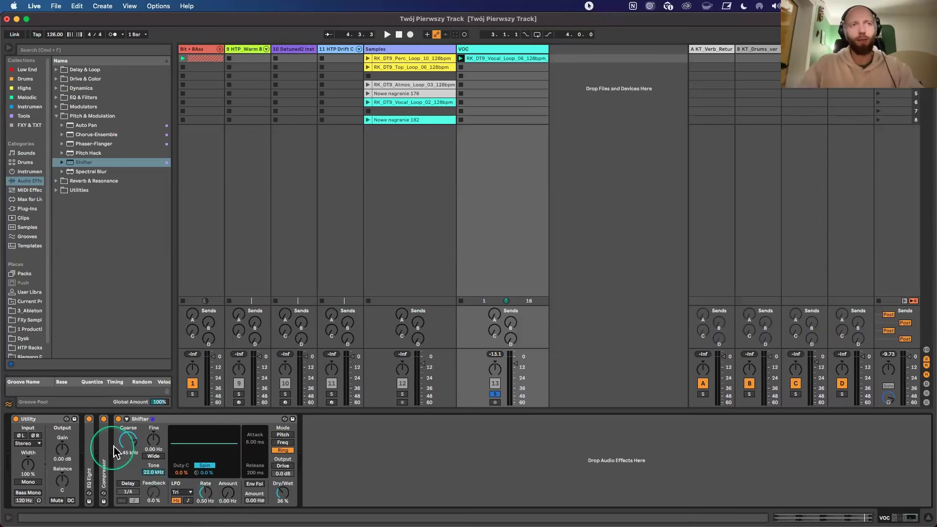
{"action": "left_click_drag", "start_coordinate": [128, 441], "coordinate": [129, 449]}
{"action": "key", "text": "space"}
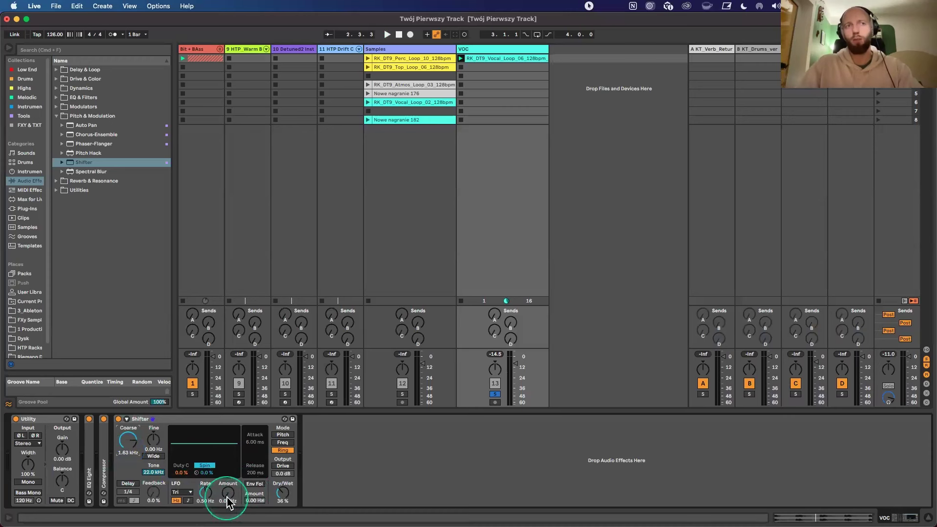
{"action": "left_click_drag", "start_coordinate": [228, 499], "coordinate": [282, 500]}
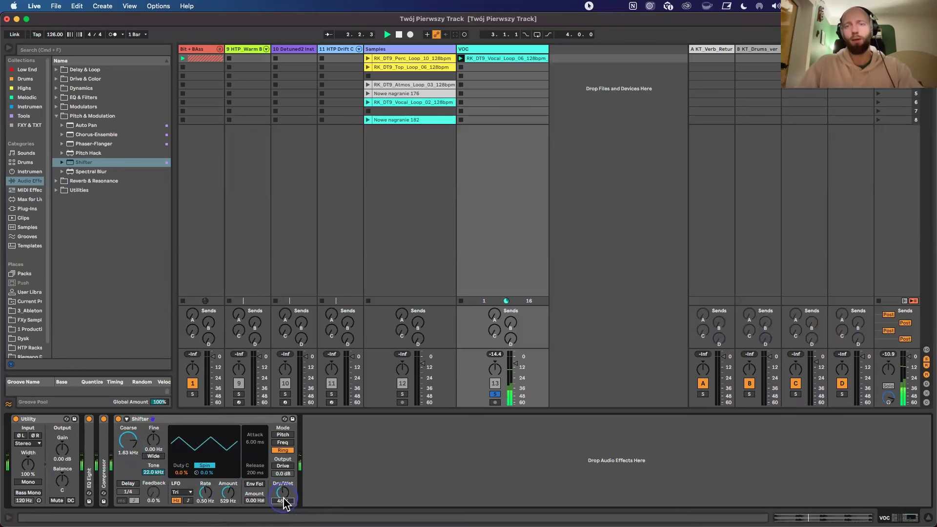
- Adjust Shifter during playback to an LFO Rate of 0.20 Hz, a dry/wet mix of 33% and a Coarse frequency of 884 Hz
{"action": "left_click_drag", "start_coordinate": [282, 498], "coordinate": [284, 503]}
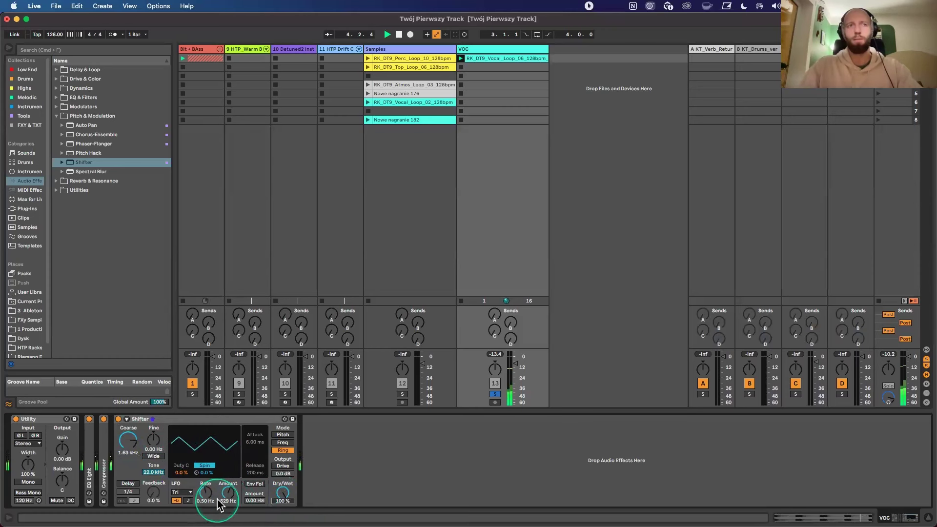
{"action": "left_click_drag", "start_coordinate": [205, 494], "coordinate": [205, 496]}
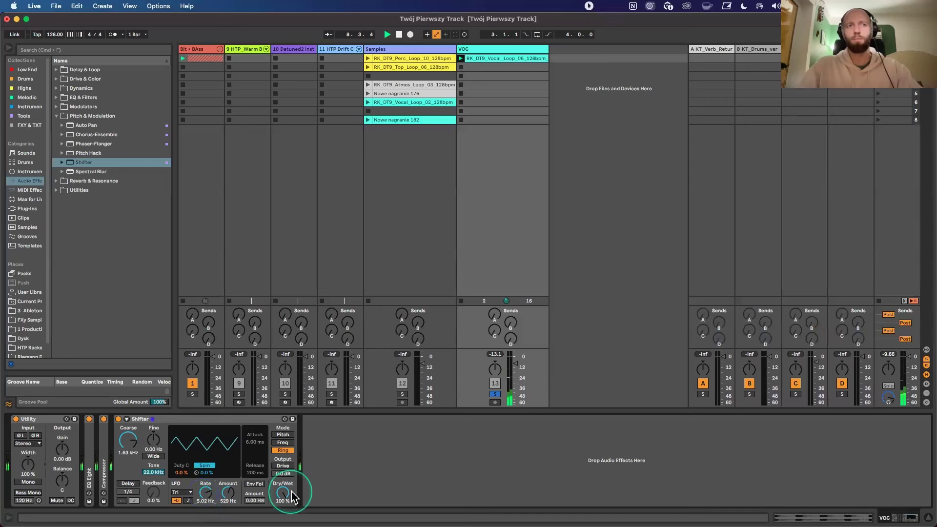
{"action": "left_click_drag", "start_coordinate": [205, 494], "coordinate": [205, 501]}
{"action": "left_click_drag", "start_coordinate": [283, 494], "coordinate": [283, 497]}
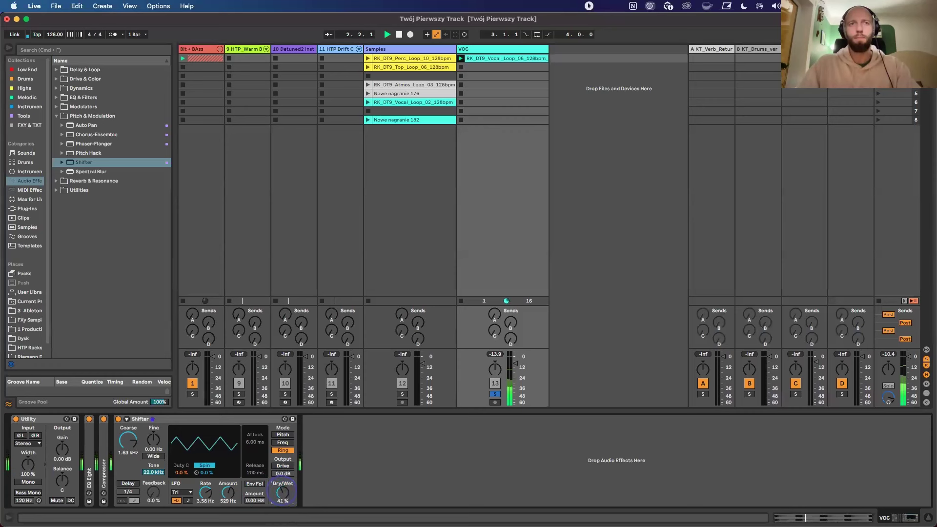
{"action": "left_click_drag", "start_coordinate": [205, 493], "coordinate": [205, 502]}
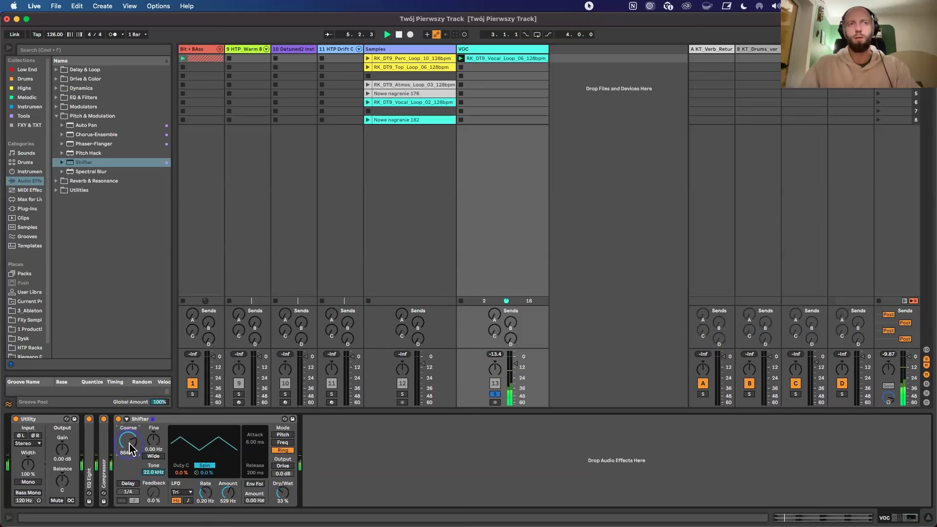
- Unsolo the VOC track and raise its volume slightly in the mix
{"action": "left_click", "coordinate": [495, 394]}
{"action": "left_click", "coordinate": [514, 363]}
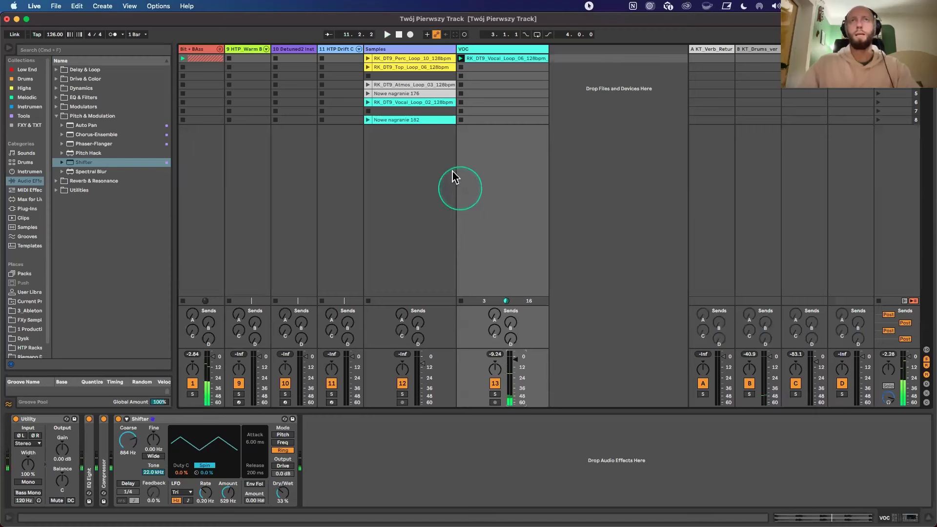
- Move the VOC track directly after the Bit + BAss track and delete the HTP_Warm Bass track
{"action": "left_click_drag", "start_coordinate": [486, 51], "coordinate": [271, 49]}
{"action": "left_click", "coordinate": [341, 51]}
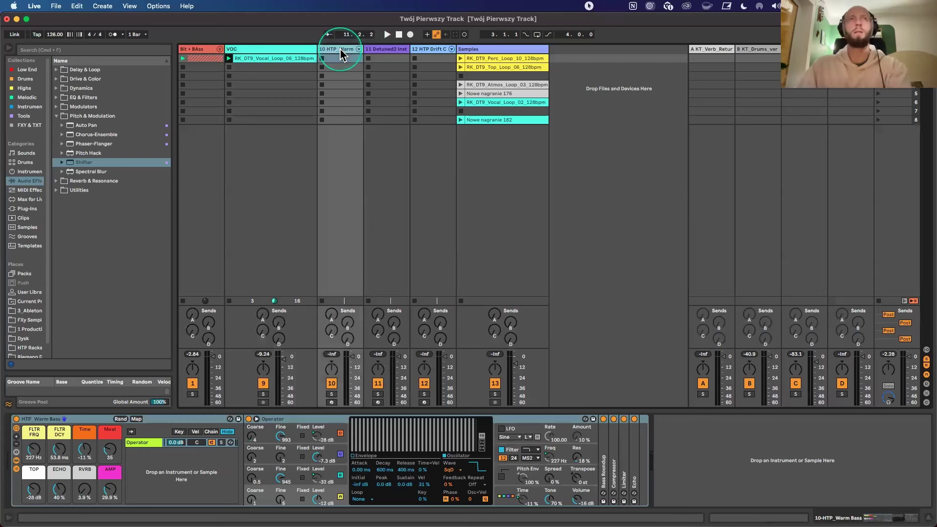
{"action": "key", "text": "Delete"}
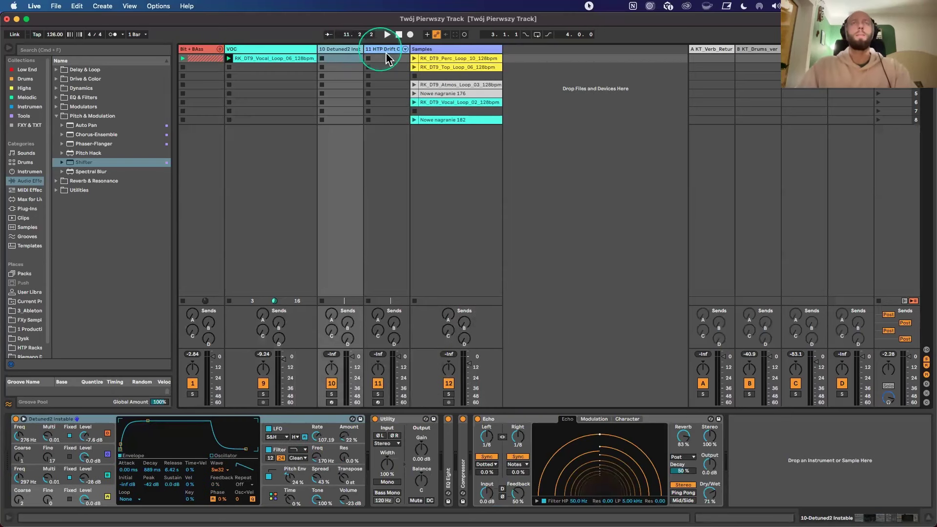
- Audition RK_DT9_Vocal_Loop_02 from the Samples track with the mix and open its clip details
{"action": "left_click", "coordinate": [442, 120]}
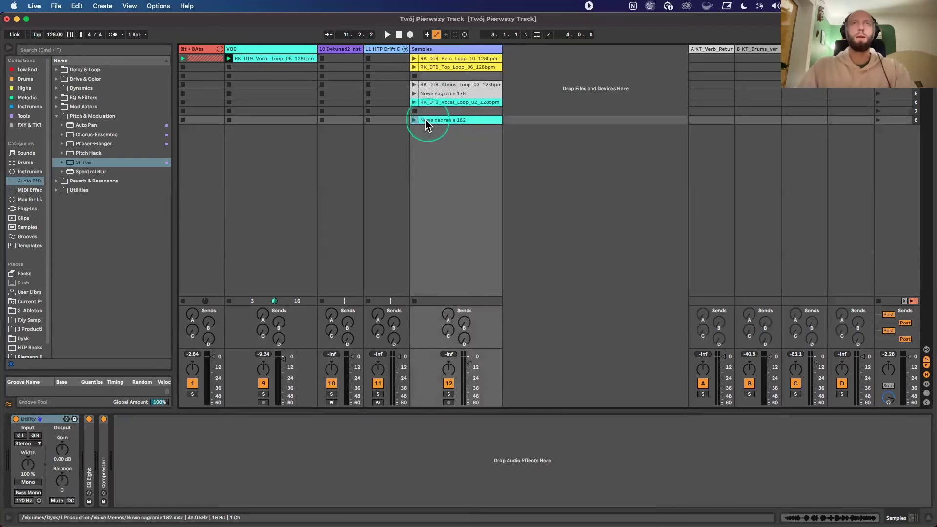
{"action": "left_click", "coordinate": [414, 104]}
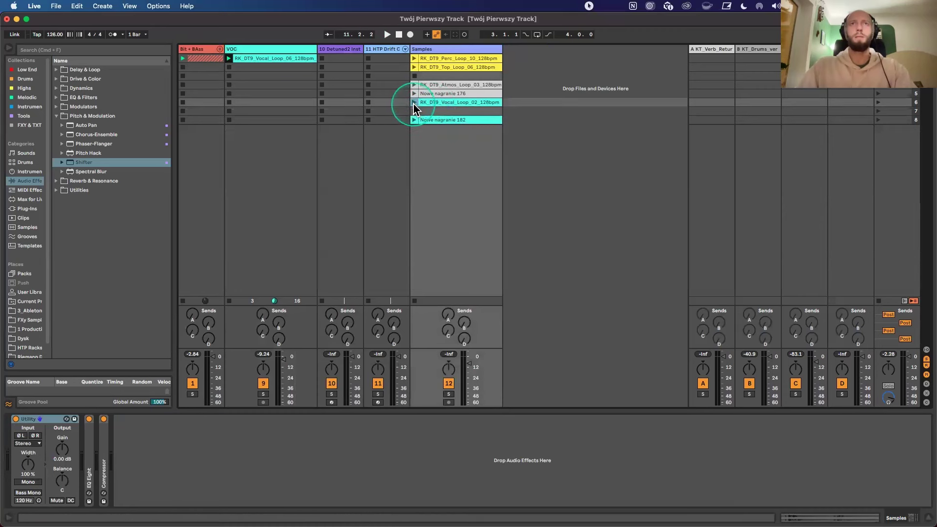
{"action": "left_click", "coordinate": [415, 104]}
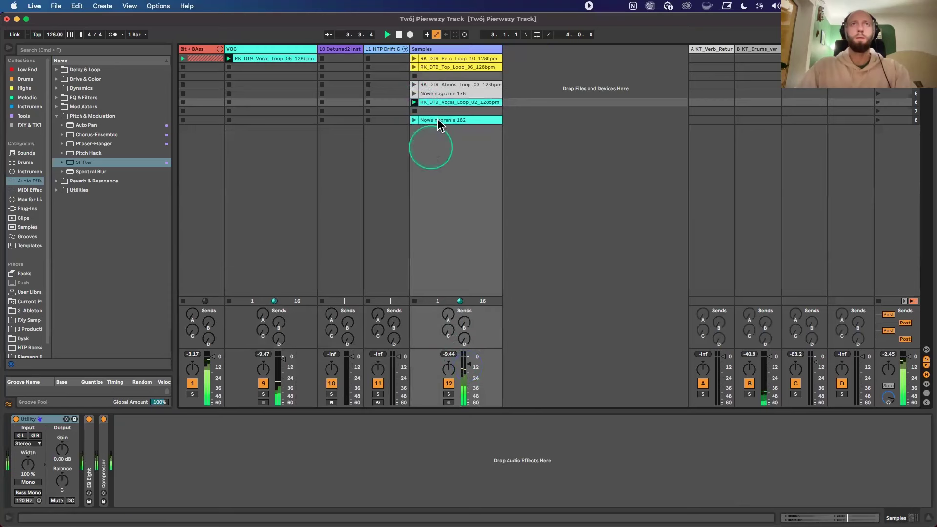
{"action": "left_click", "coordinate": [435, 103]}
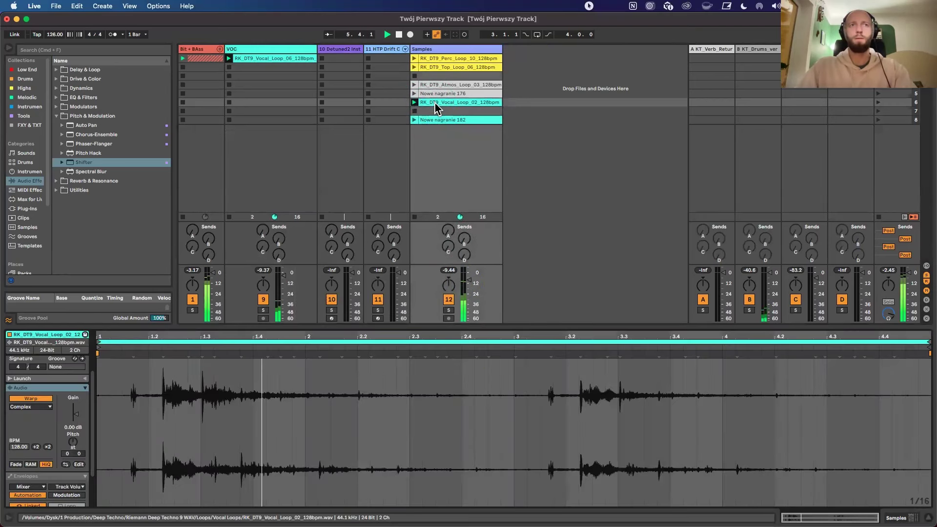
{"action": "key", "text": "space"}
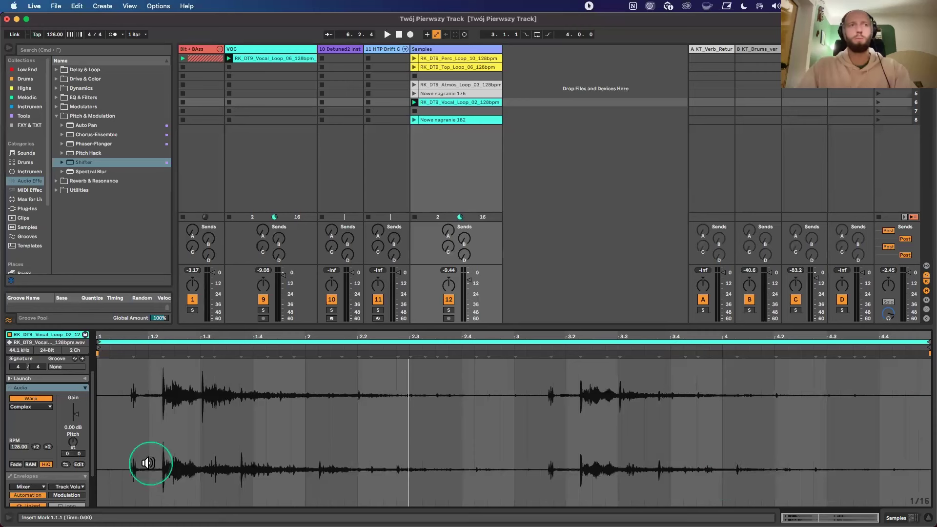
- Show the Clip Gain envelope of RK_DT9_Vocal_Loop_02
{"action": "scroll", "coordinate": [52, 449], "scroll_direction": "down", "scroll_amount": 1}
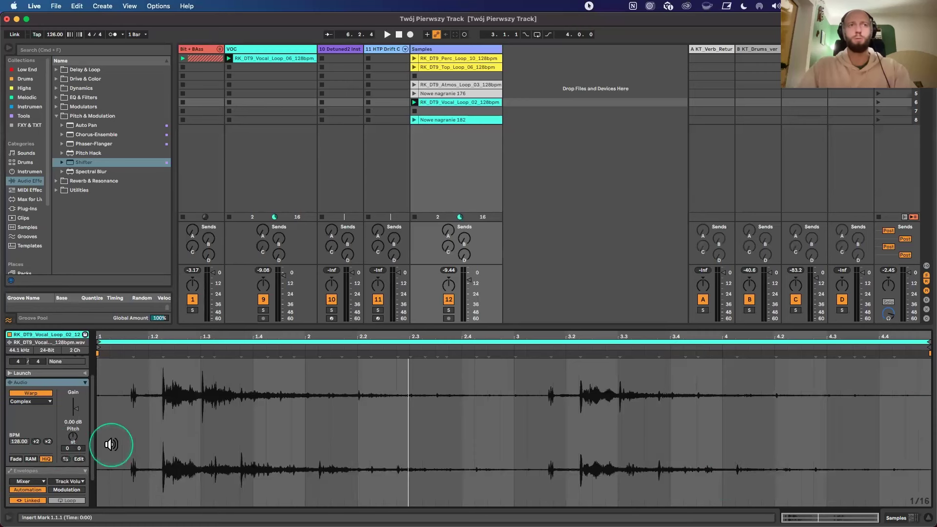
{"action": "scroll", "coordinate": [49, 436], "scroll_direction": "down", "scroll_amount": 5}
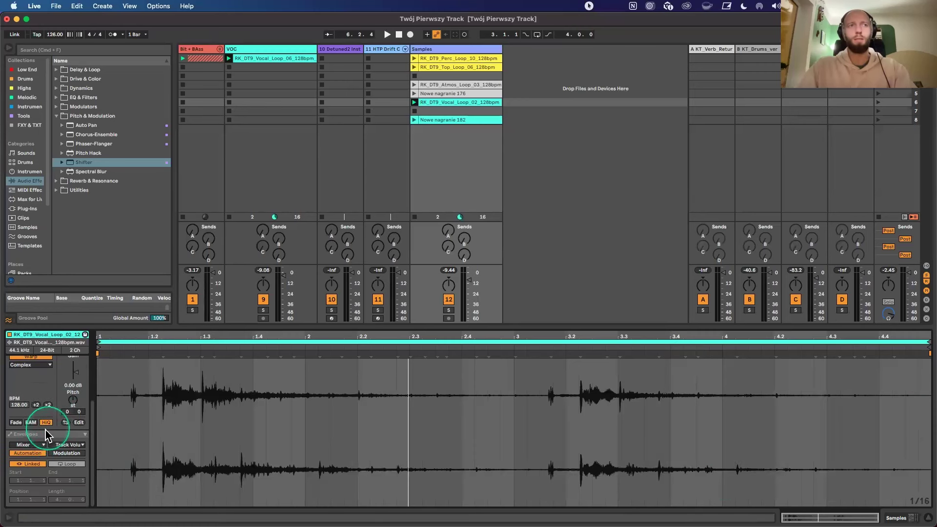
{"action": "left_click", "coordinate": [44, 434]}
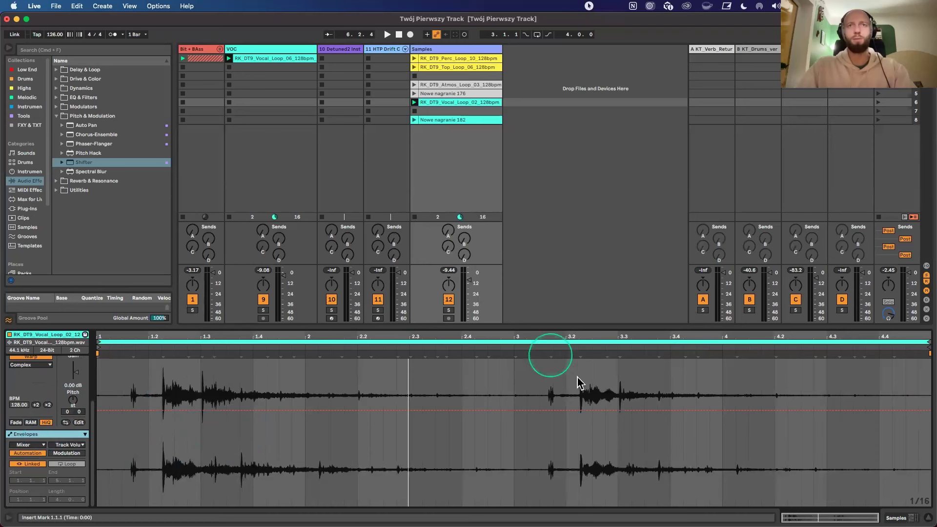
{"action": "left_click", "coordinate": [27, 445]}
{"action": "left_click", "coordinate": [31, 454]}
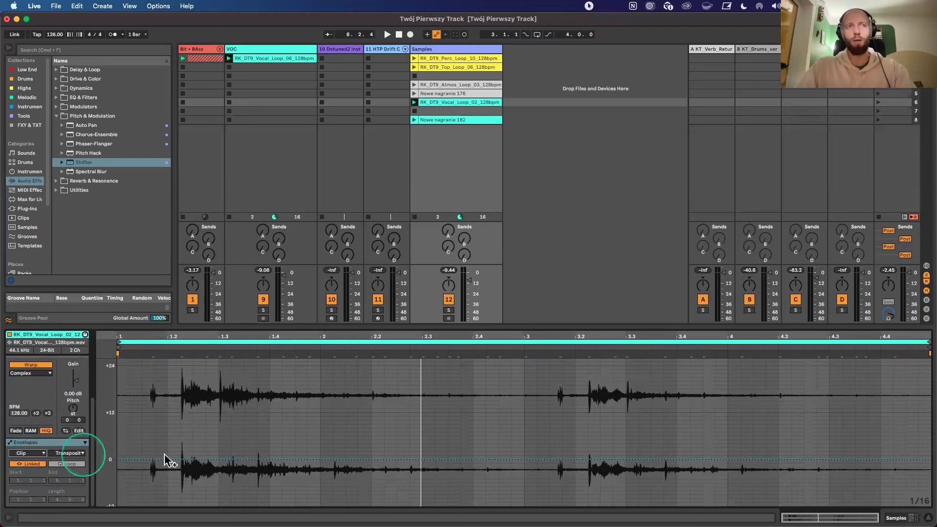
{"action": "left_click", "coordinate": [64, 454]}
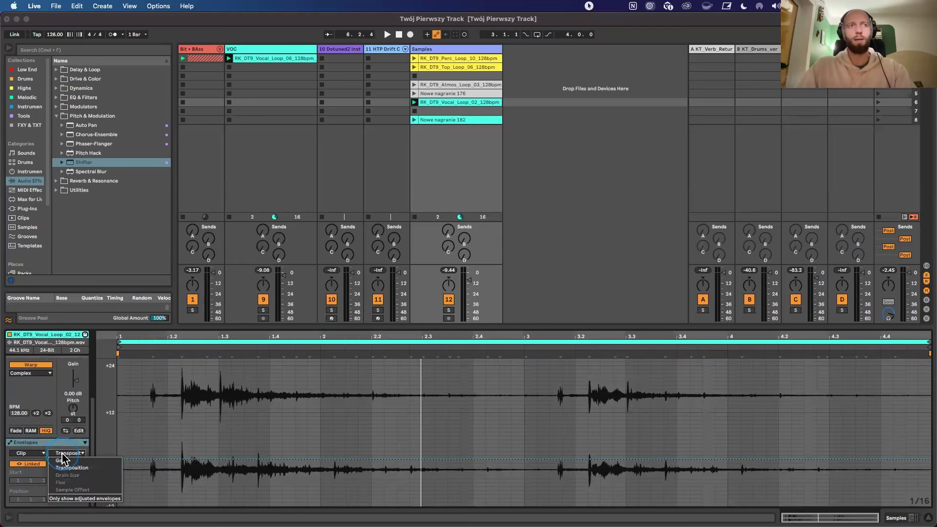
{"action": "left_click", "coordinate": [60, 460]}
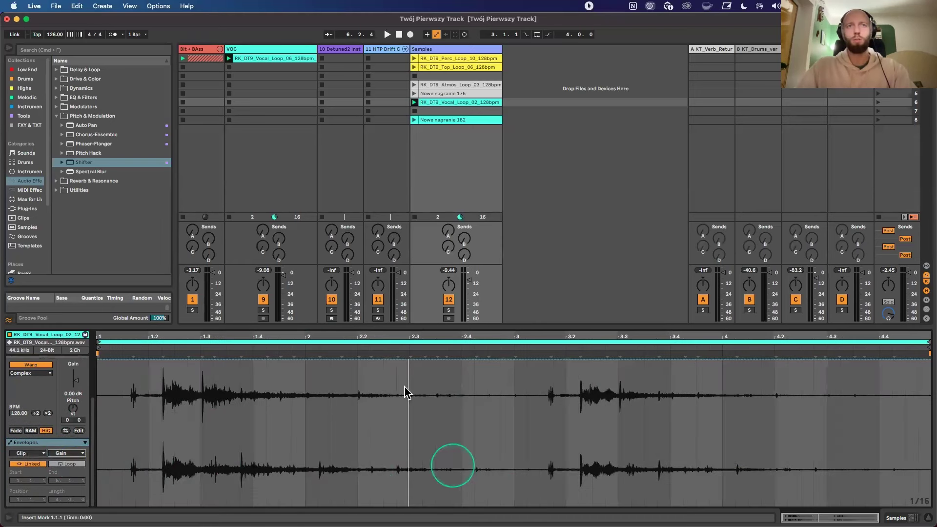
- Keep the clip's gain full until position 3, fade it to 0% about half a beat further on, and audition the result
{"action": "left_click", "coordinate": [515, 361]}
{"action": "left_click_drag", "start_coordinate": [526, 360], "coordinate": [514, 506]}
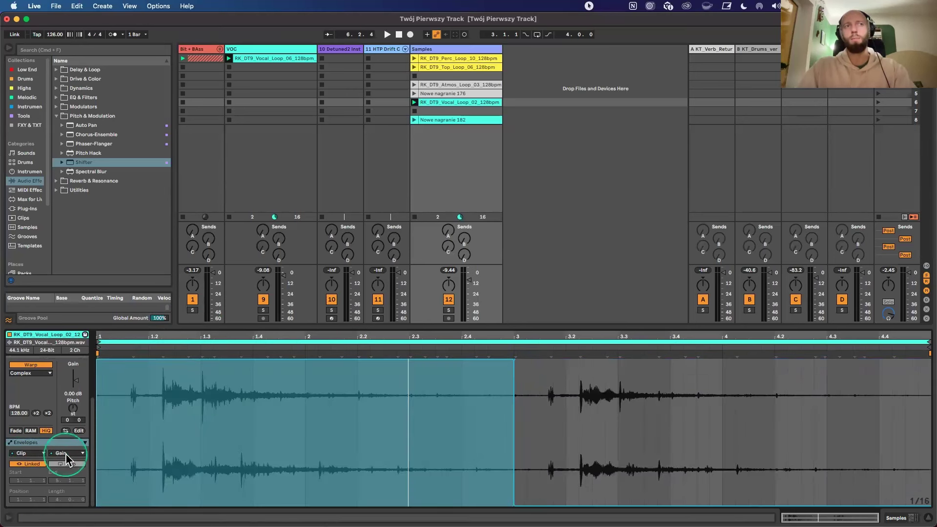
{"action": "left_click_drag", "start_coordinate": [514, 506], "coordinate": [539, 506]}
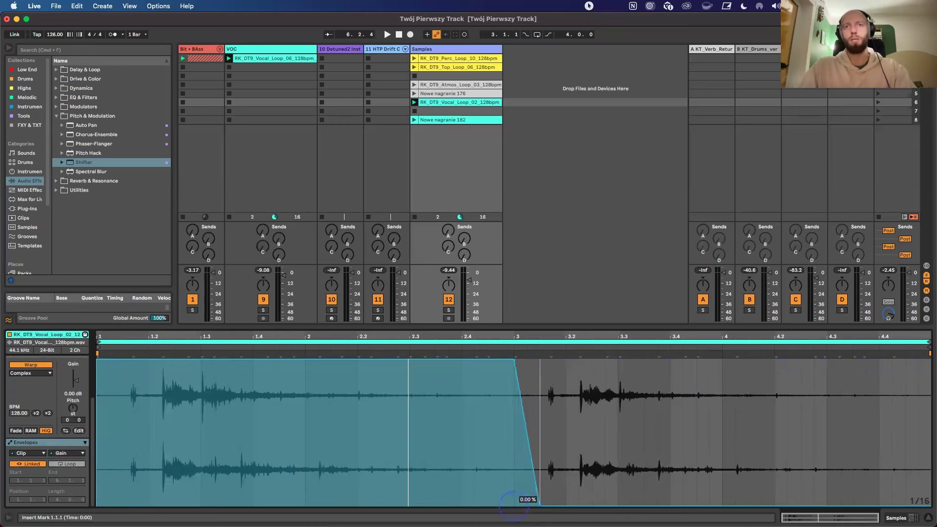
{"action": "key", "text": "space"}
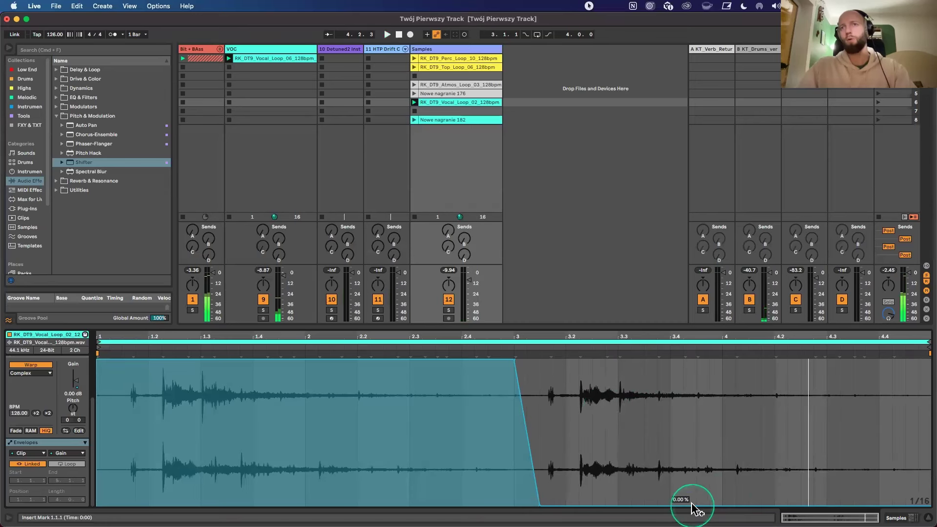
- Add a full-gain peak at position 4, rising from 0% between 3.3 and 3.4, and play the clip from position 3
{"action": "left_click_drag", "start_coordinate": [725, 503], "coordinate": [722, 361]}
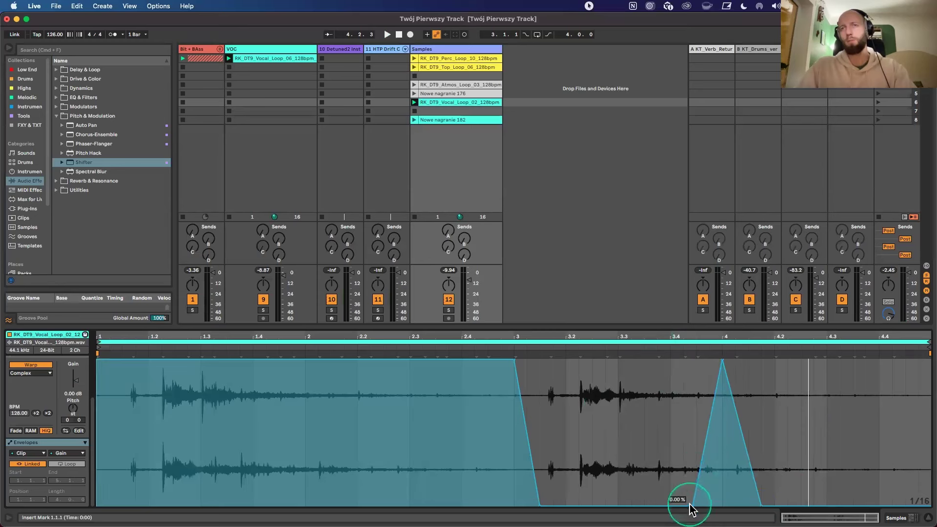
{"action": "left_click_drag", "start_coordinate": [692, 505], "coordinate": [658, 505]}
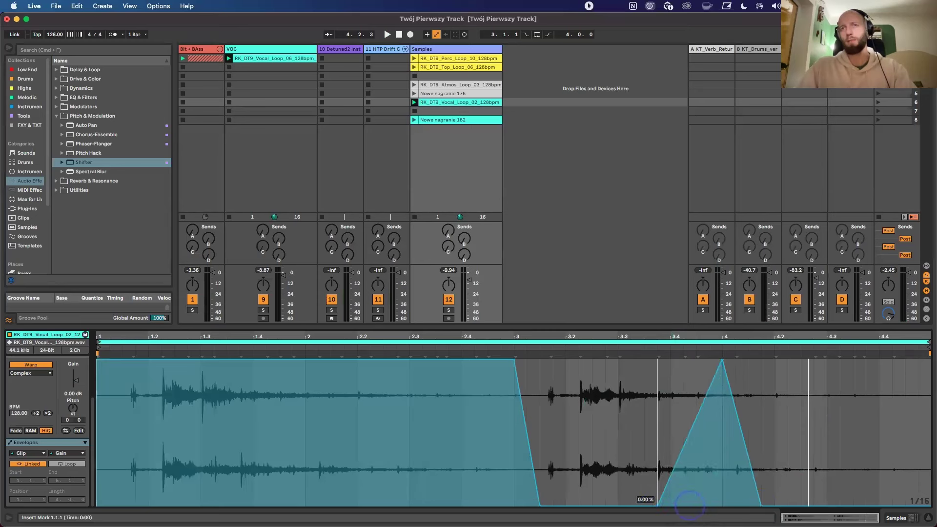
{"action": "left_click", "coordinate": [520, 348]}
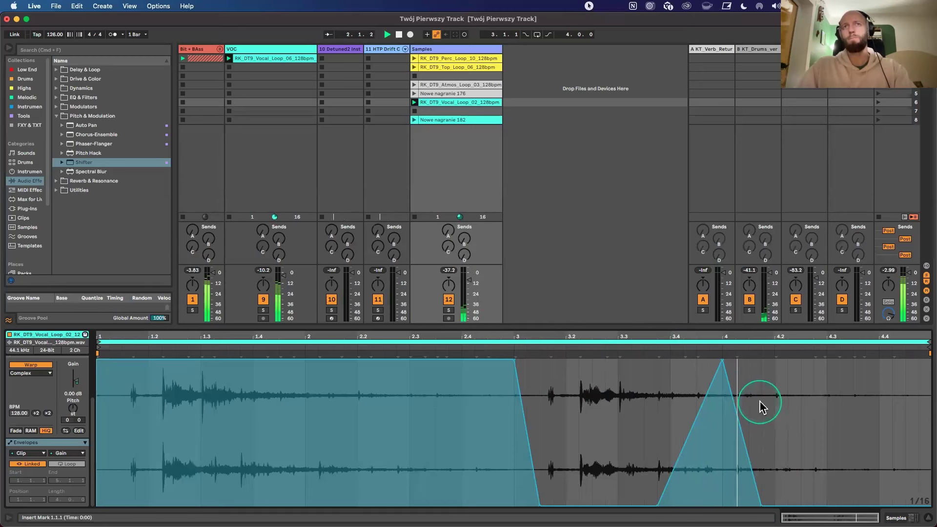
- Bend the rising and falling sides of the gain peak at position 4 into outward curves
{"action": "left_click_drag", "start_coordinate": [688, 449], "coordinate": [656, 495]}
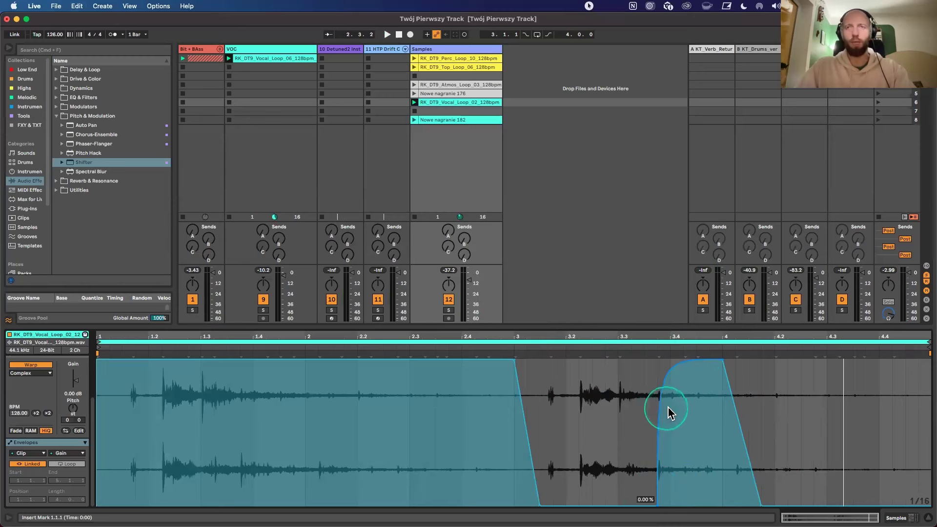
{"action": "mouse_move", "coordinate": [665, 397]}
{"action": "left_mouse_down"}
{"action": "mouse_move", "coordinate": [665, 419]}
{"action": "mouse_move", "coordinate": [665, 391]}
{"action": "mouse_move", "coordinate": [665, 408]}
{"action": "left_mouse_up"}
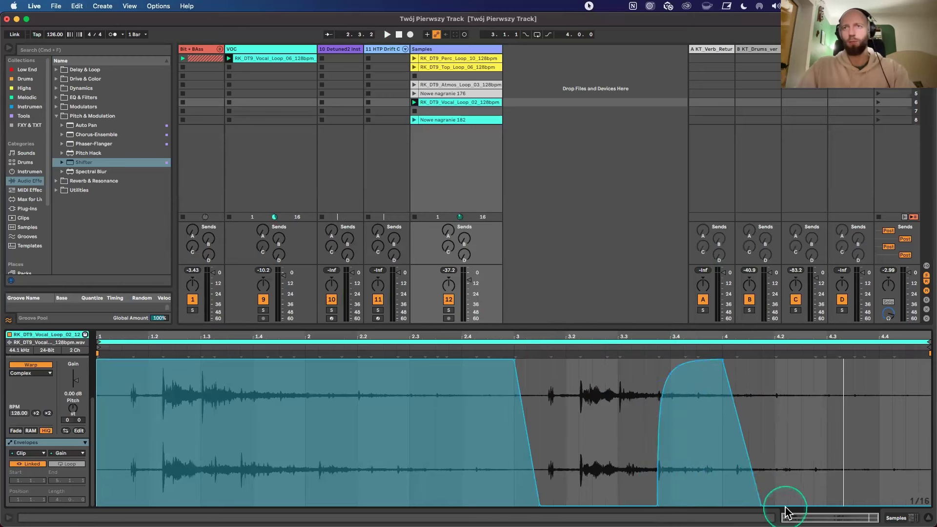
{"action": "mouse_move", "coordinate": [787, 505]}
{"action": "left_mouse_down"}
{"action": "mouse_move", "coordinate": [787, 360]}
{"action": "mouse_move", "coordinate": [800, 505]}
{"action": "left_mouse_up"}
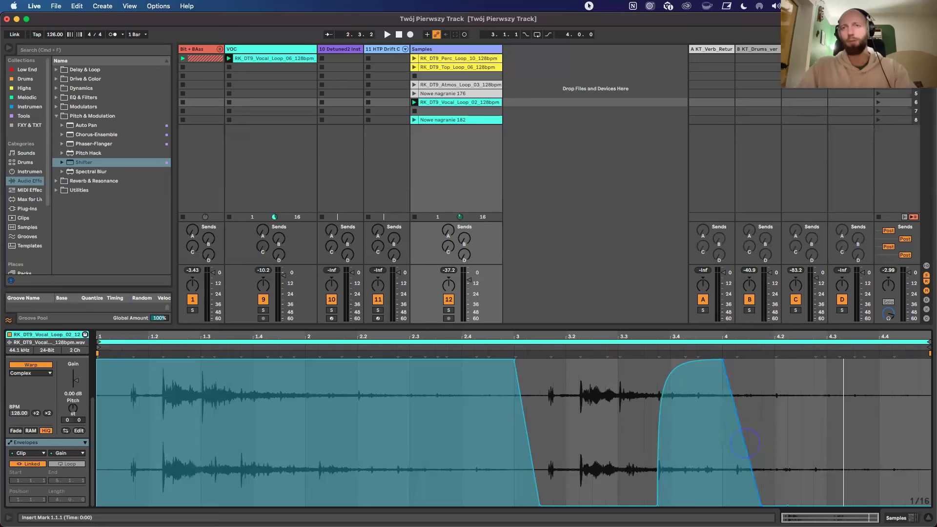
{"action": "mouse_move", "coordinate": [745, 443]}
{"action": "left_mouse_down"}
{"action": "mouse_move", "coordinate": [745, 426]}
{"action": "mouse_move", "coordinate": [745, 443]}
{"action": "left_mouse_up"}
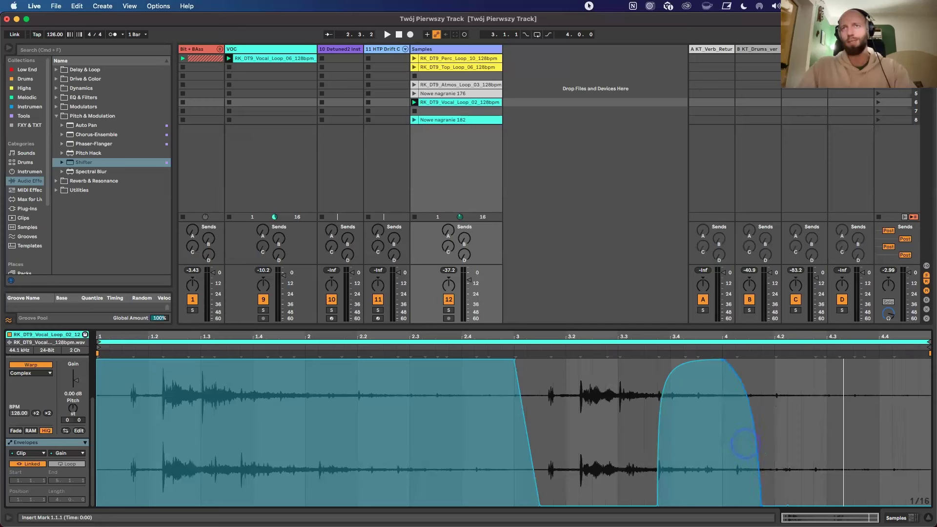
- Widen the gain peak to run from midway between 3.3 and 3.4 to just past 4.2, softening its rising curve
{"action": "left_click_drag", "start_coordinate": [656, 504], "coordinate": [645, 503]}
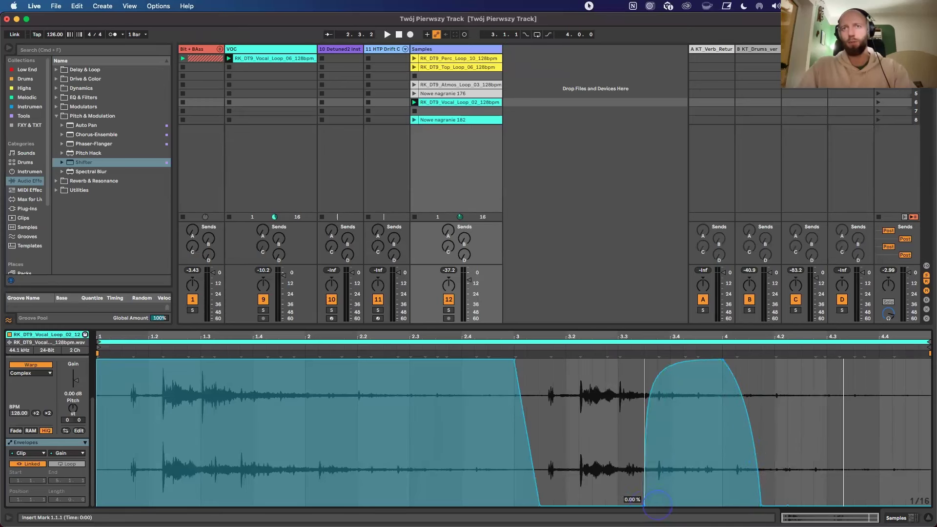
{"action": "left_click_drag", "start_coordinate": [657, 406], "coordinate": [627, 398]}
{"action": "left_click", "coordinate": [603, 355]}
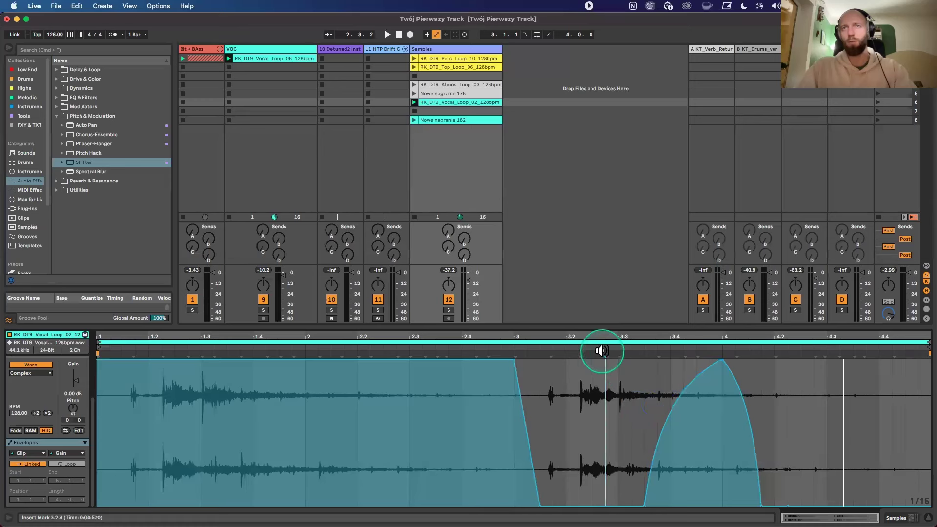
{"action": "left_click", "coordinate": [516, 345]}
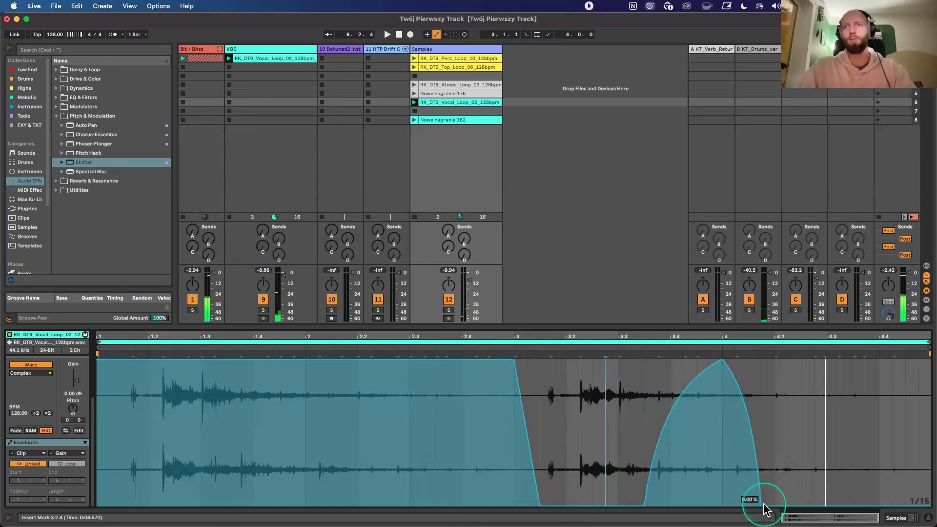
{"action": "left_click_drag", "start_coordinate": [765, 504], "coordinate": [786, 505]}
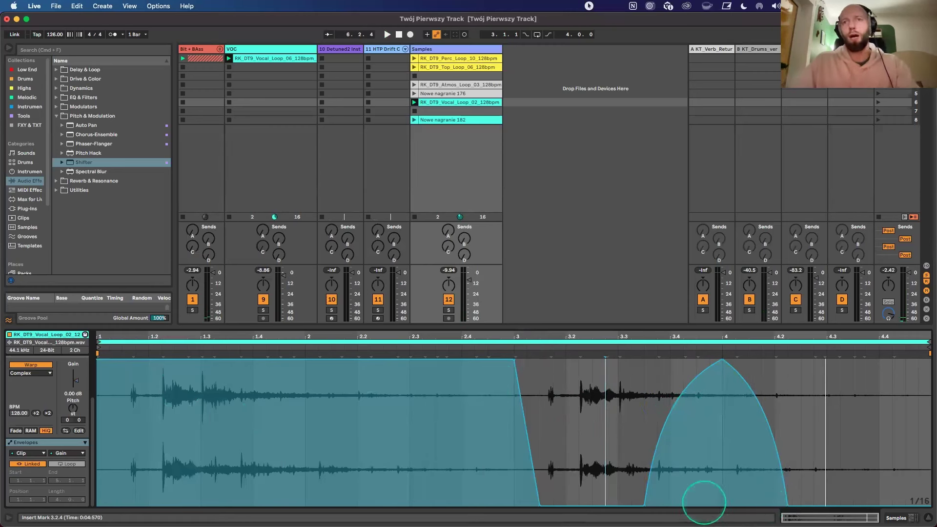
- Move the start of the gain peak's rise to just after 3.3 and return to the clip's audio waveform
{"action": "left_click_drag", "start_coordinate": [643, 504], "coordinate": [632, 505]}
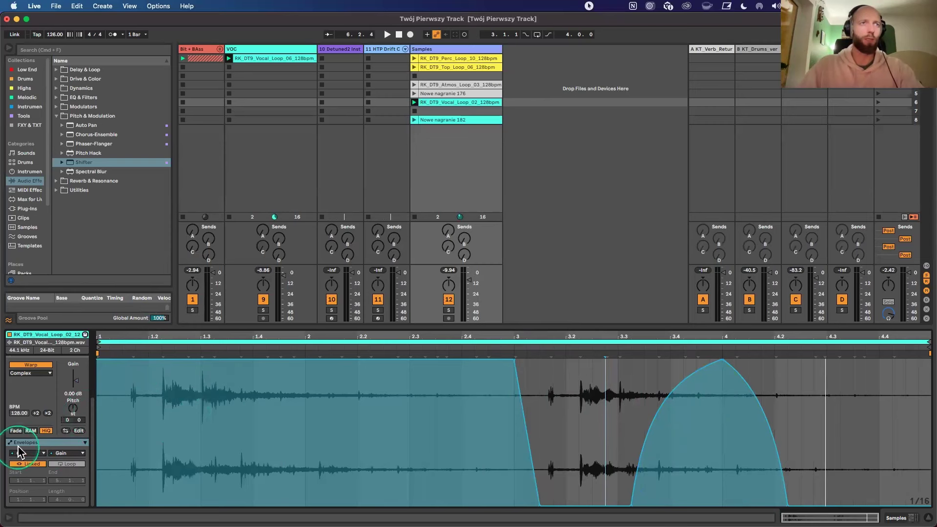
{"action": "scroll", "coordinate": [35, 390], "scroll_direction": "up", "scroll_amount": 2}
{"action": "left_click", "coordinate": [31, 384]}
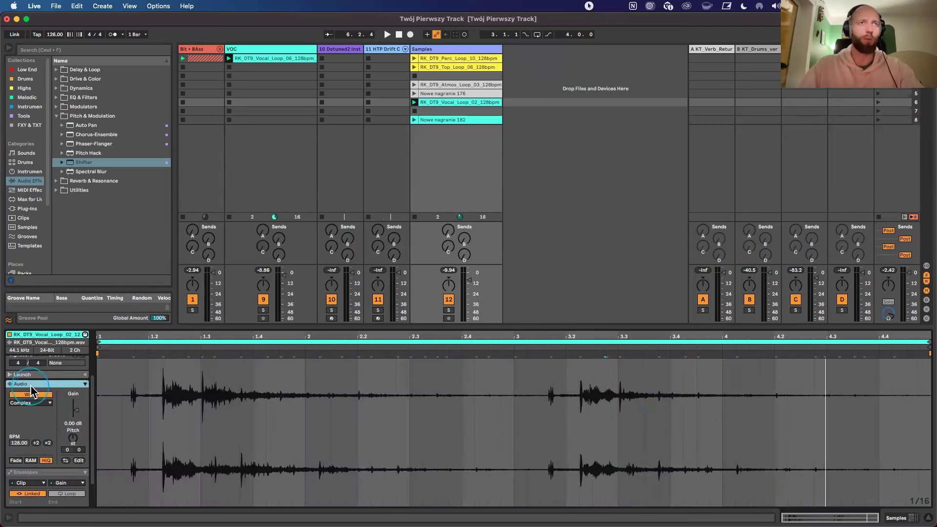
- Try to shift the vocal's first transient slightly later, to about 1.1.4, and undo the shift
{"action": "left_click_drag", "start_coordinate": [126, 335], "coordinate": [163, 315]}
{"action": "left_click", "coordinate": [165, 357]}
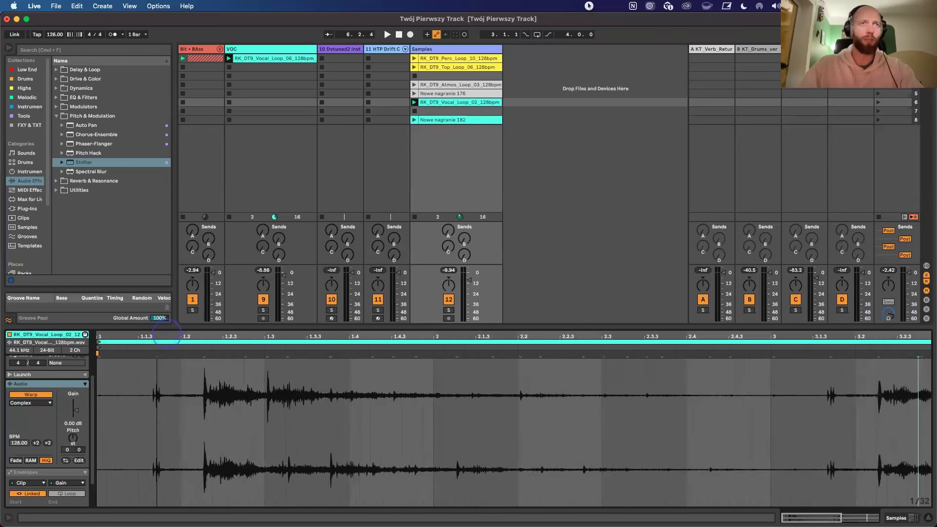
{"action": "right_click", "coordinate": [165, 368]}
{"action": "left_click", "coordinate": [232, 338]}
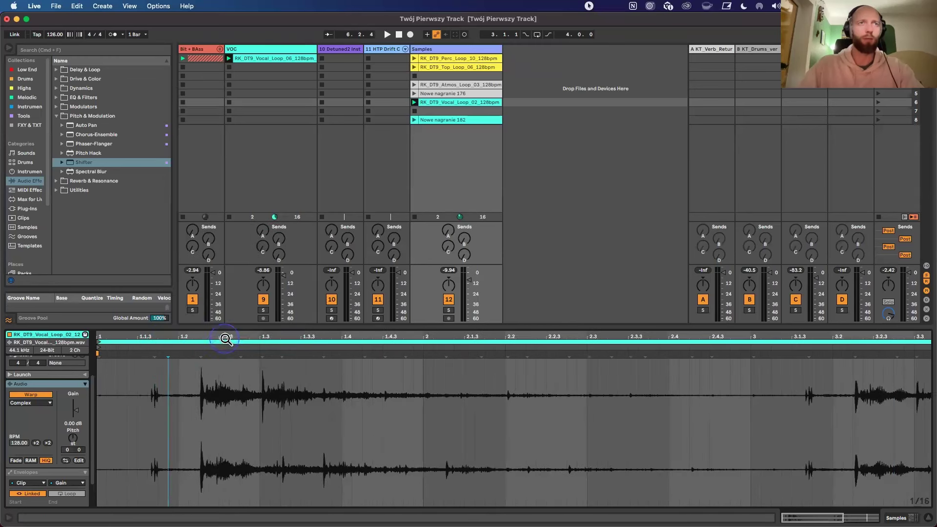
{"action": "left_click_drag", "start_coordinate": [154, 355], "coordinate": [158, 354]}
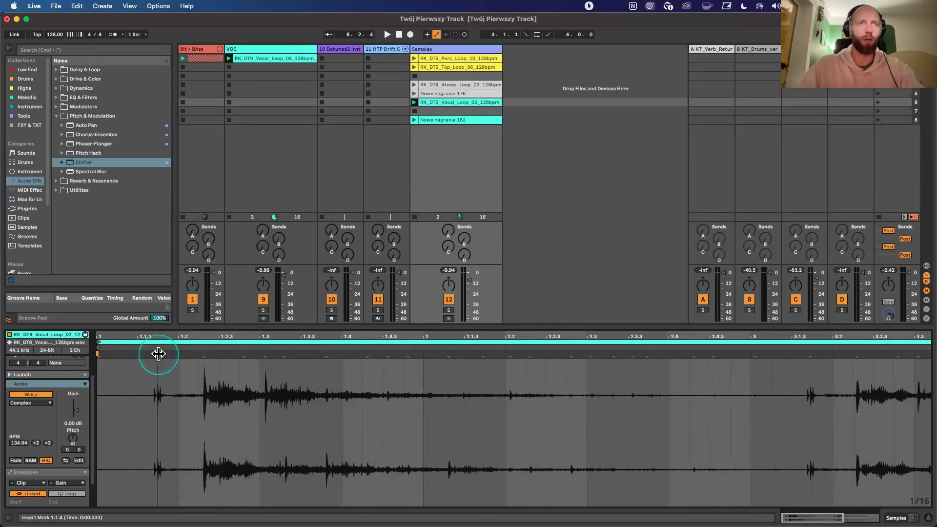
{"action": "key", "text": "super+z"}
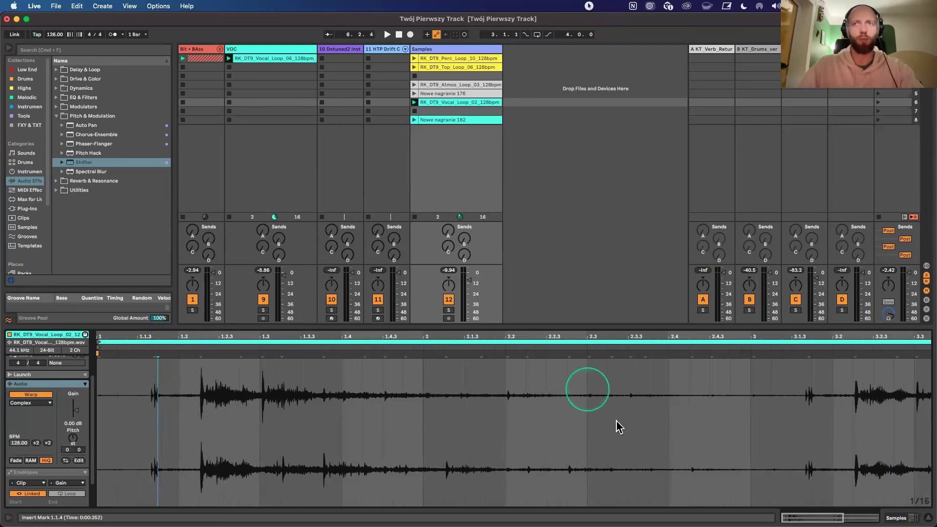
- Pin the vocal's first two transients with warp markers at about 1.1.4 and 1.2.2, nudging the first one slightly later
{"action": "left_click", "coordinate": [200, 355]}
{"action": "double_click", "coordinate": [201, 353]}
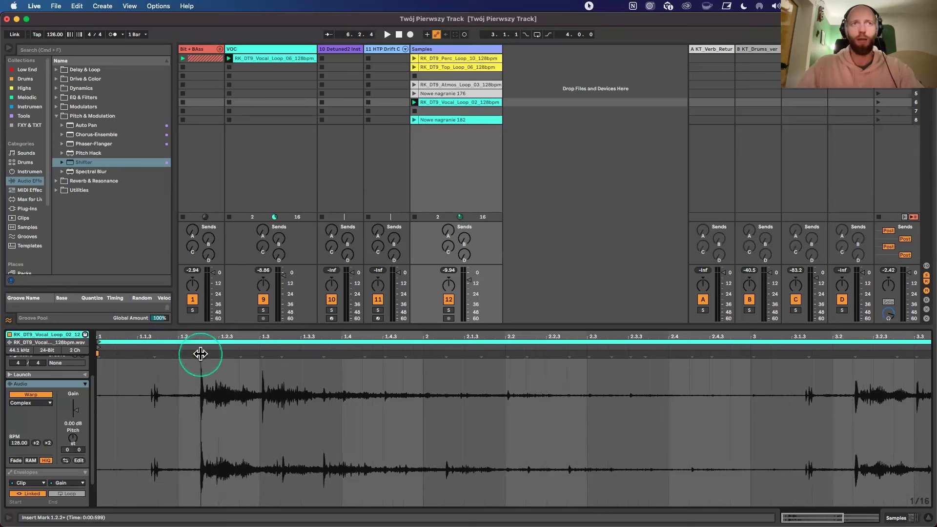
{"action": "left_click_drag", "start_coordinate": [201, 353], "coordinate": [154, 356]}
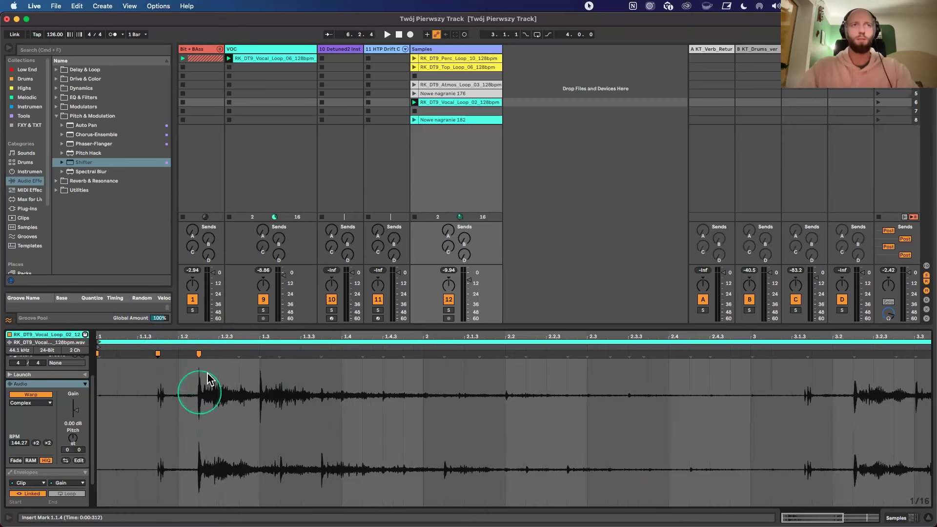
- Audition the warped vocal with the track, enlarge the session area and show the Samples track's effect devices
{"action": "key", "text": "space"}
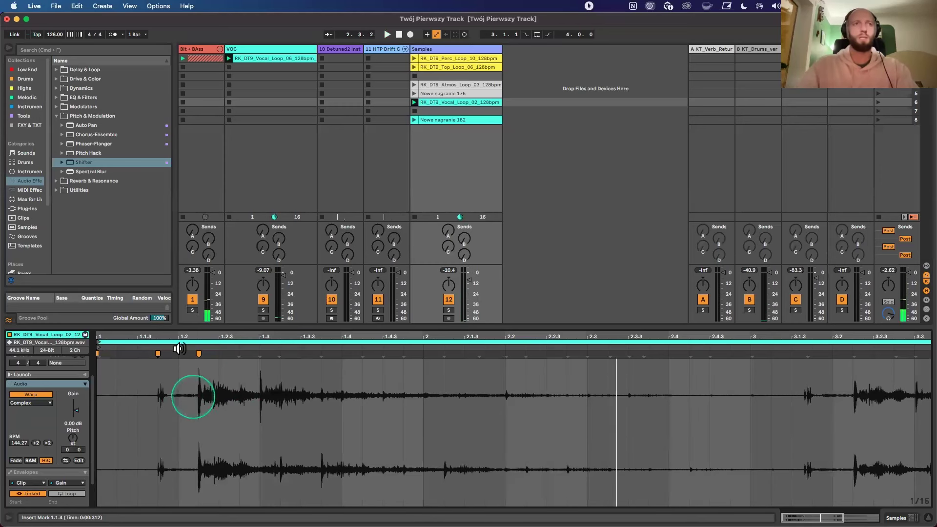
{"action": "left_click_drag", "start_coordinate": [178, 327], "coordinate": [183, 388]}
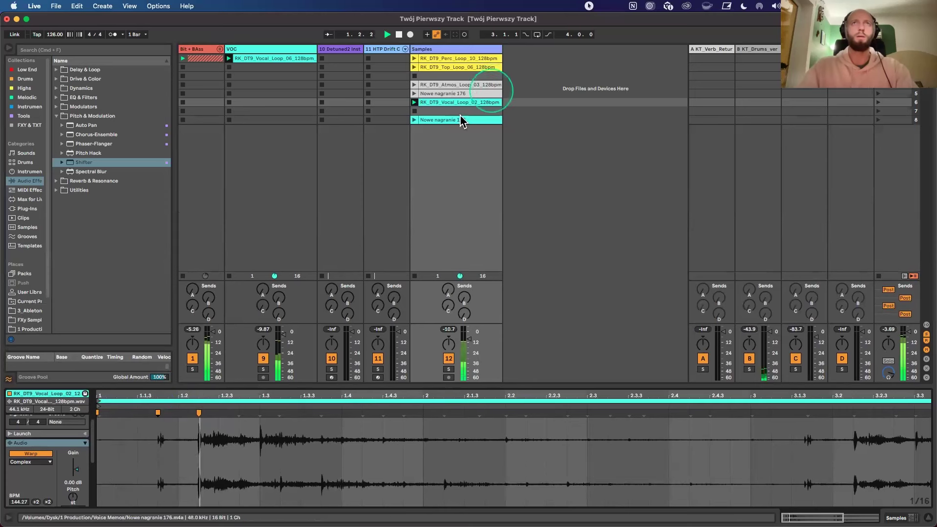
{"action": "left_click", "coordinate": [470, 340]}
{"action": "double_click", "coordinate": [431, 50]}
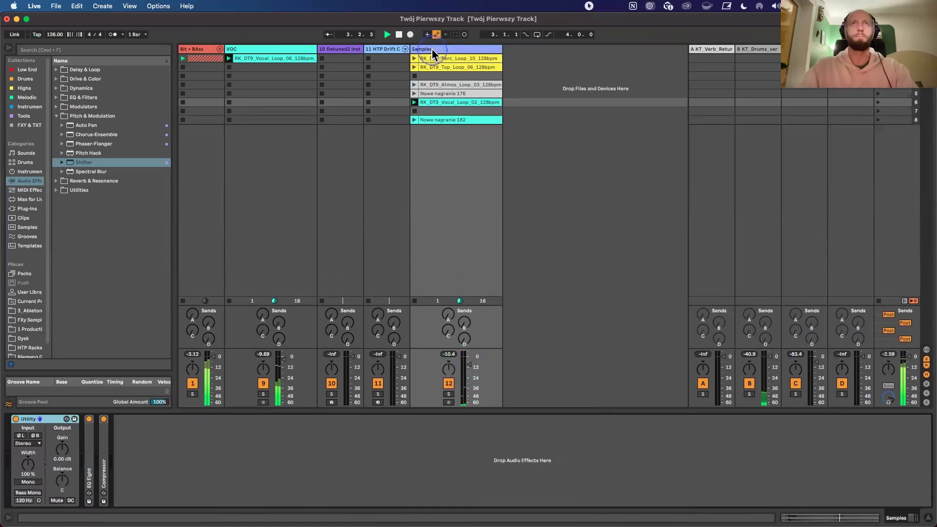
- Collapse the Pitch & Modulation folder, open the VOC track's RK_DT9_Vocal_Loop_06_128bpm clip and play the loops together
{"action": "left_click", "coordinate": [56, 115]}
{"action": "left_click", "coordinate": [269, 58]}
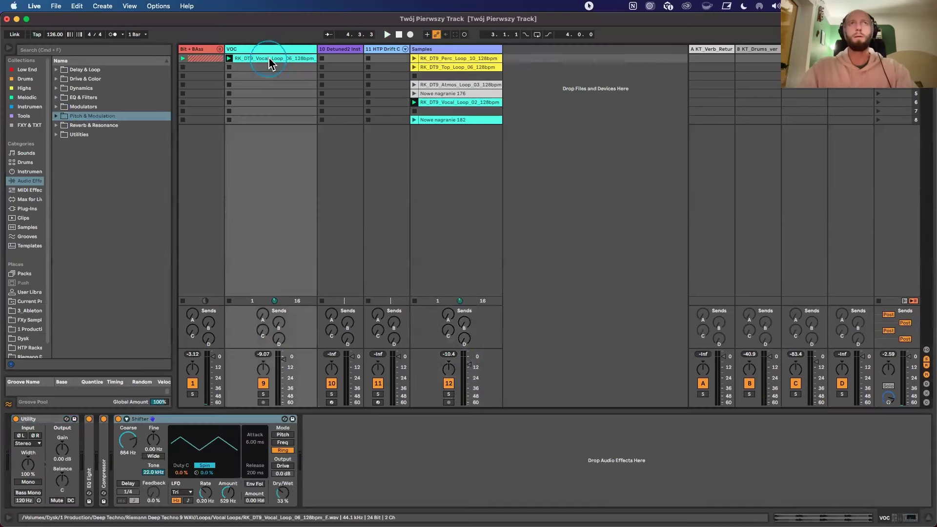
{"action": "double_click", "coordinate": [262, 59]}
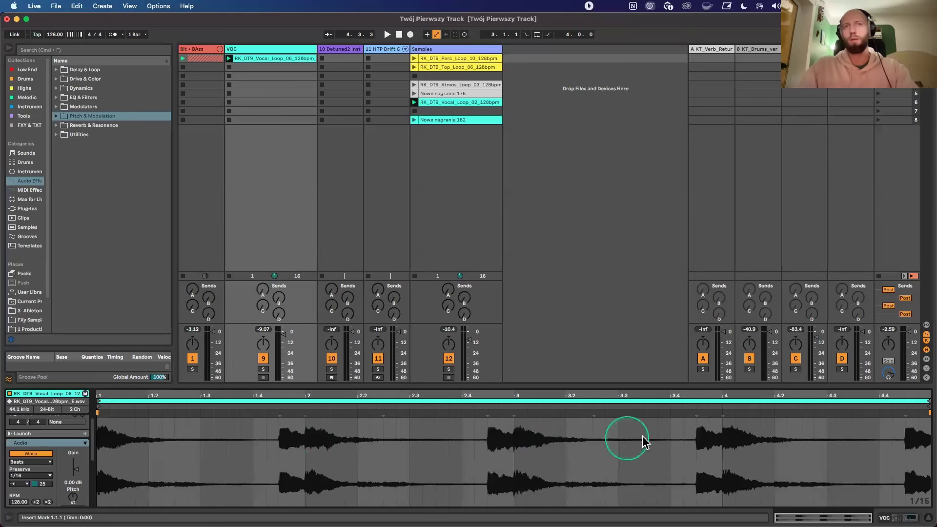
{"action": "key", "text": "space"}
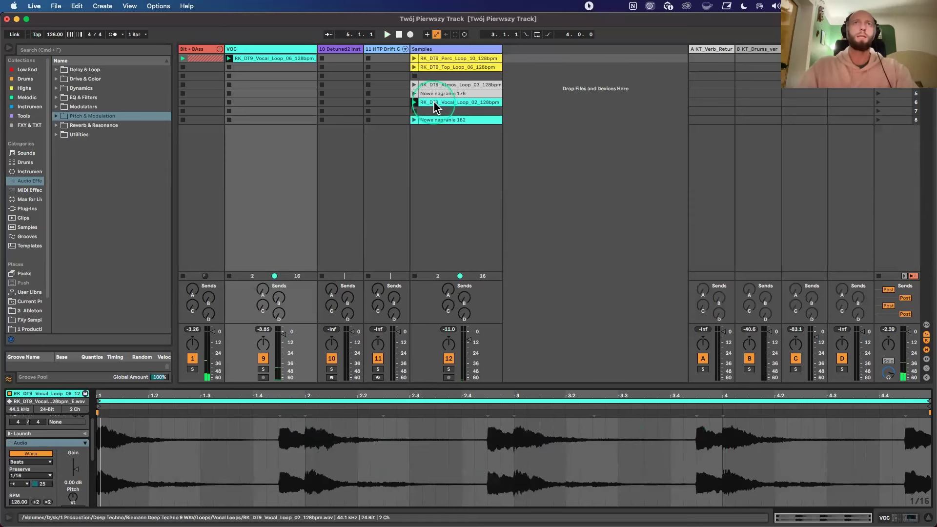
- Move the RK_DT9_Vocal_Loop_02_128bpm clip out of the Samples track into its own new track and select that track
{"action": "left_click_drag", "start_coordinate": [436, 107], "coordinate": [517, 60]}
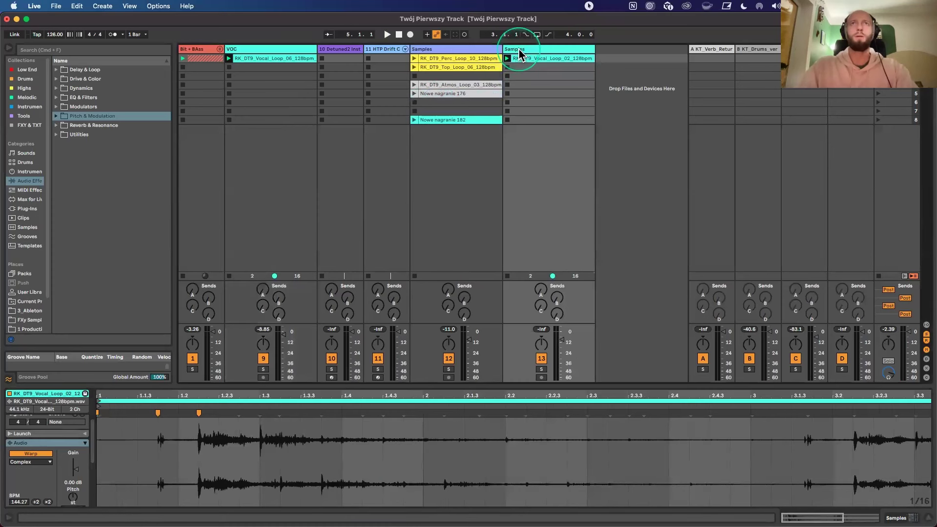
{"action": "left_click", "coordinate": [520, 50]}
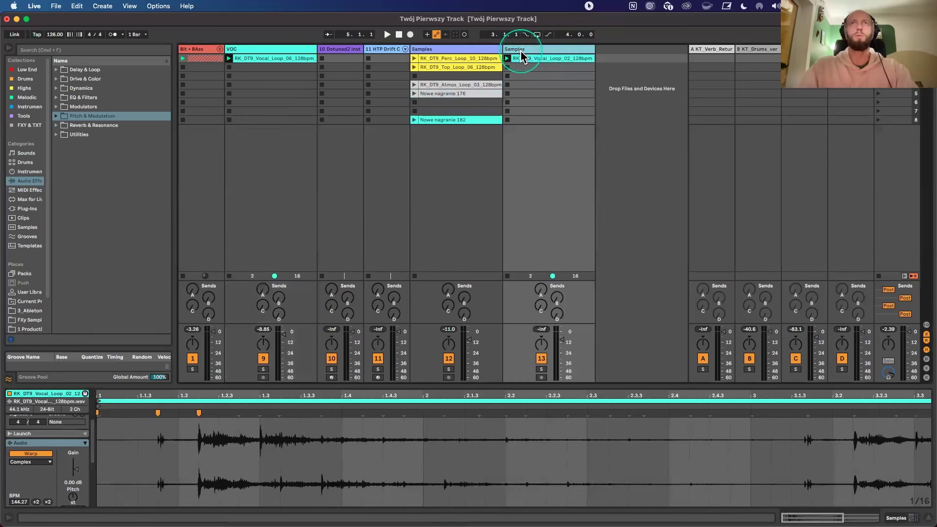